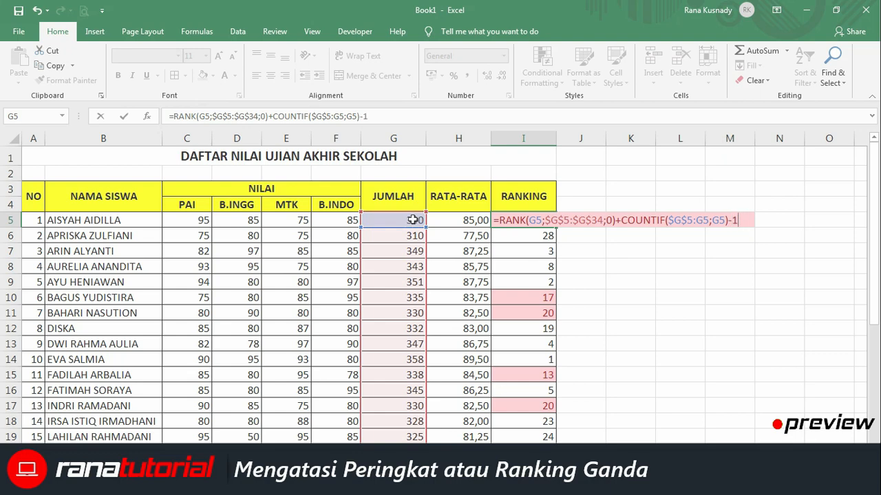
key(Return)
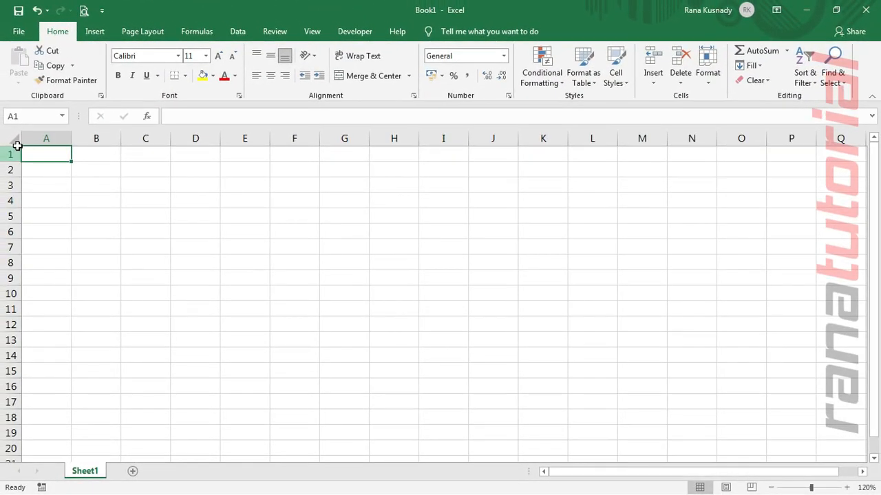
Step: Align the contents of every cell in the sheet vertically to the middle
click(12, 140)
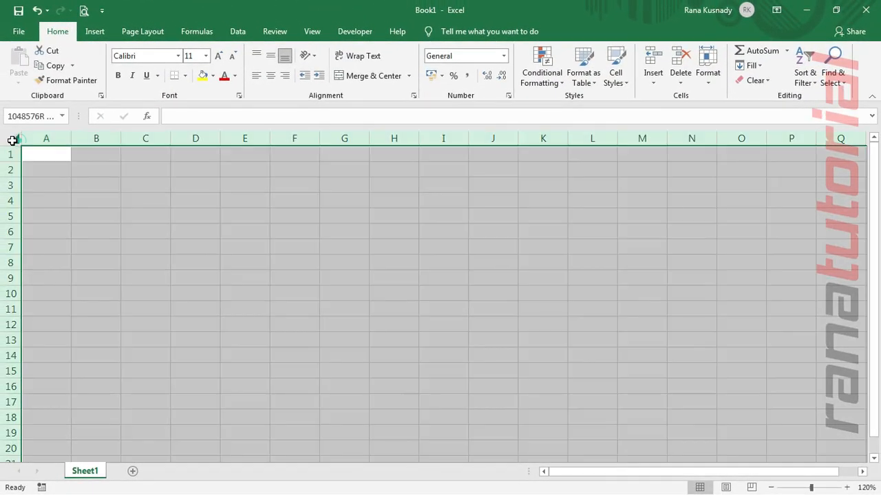
click(270, 55)
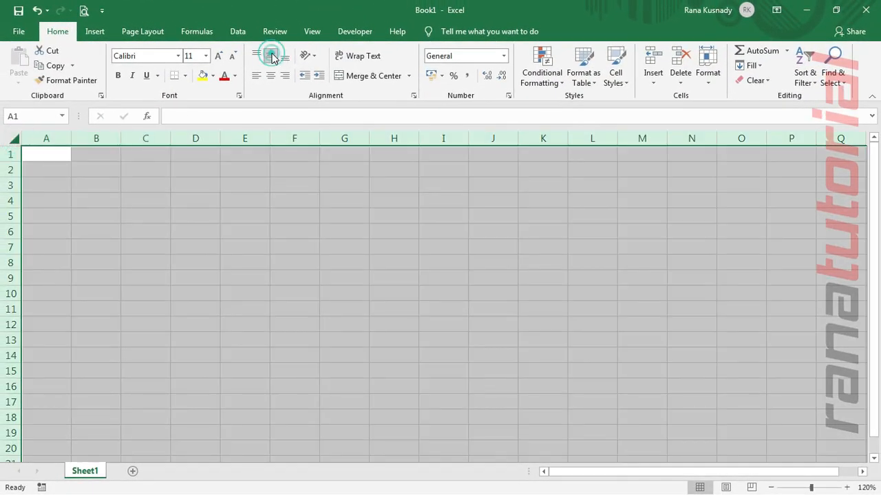
Step: Enter the title "DAFTAR NILAI UJIAN AKHIR SEKOLAH" in cell A1
click(59, 153)
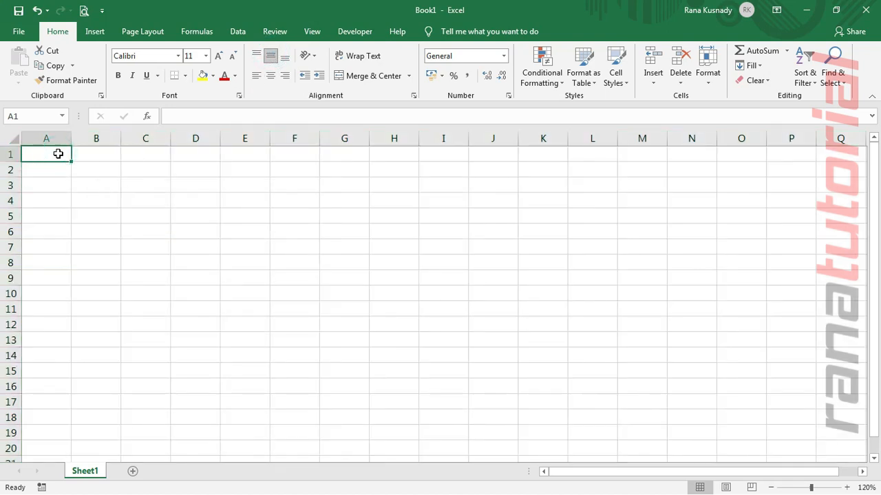
text(DAFTAR NIL)
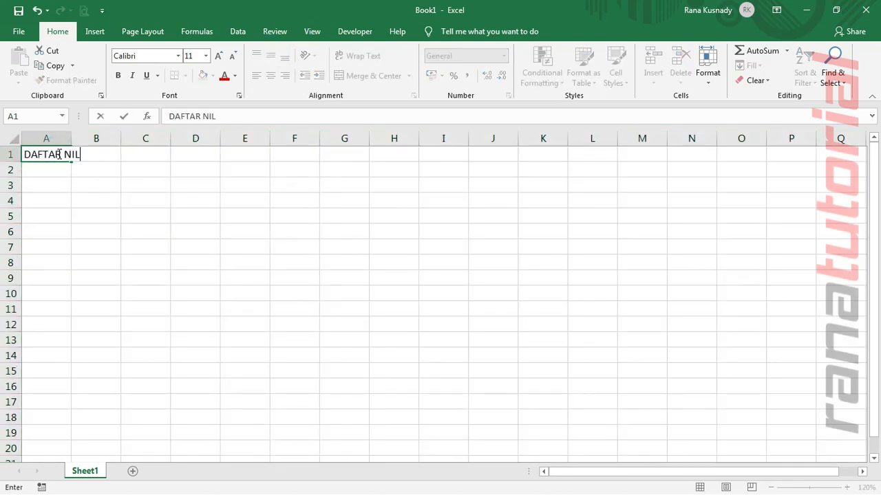
text(AI UJIAN AKH)
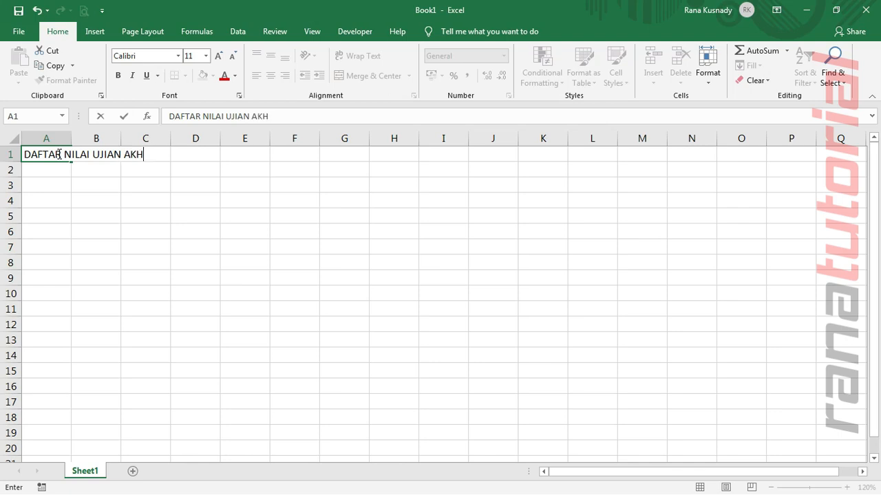
text(IR SEKOLAH)
key(Return)
key(Return)
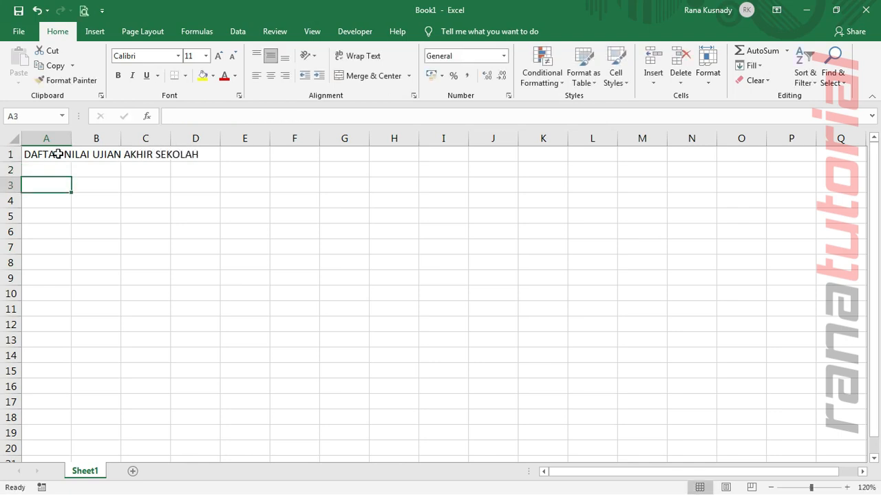
Step: Enter the headings NO, NAMA SISWA and NILAI in cells A3 to C3
text(NO)
key(Tab)
text(NAMA S)
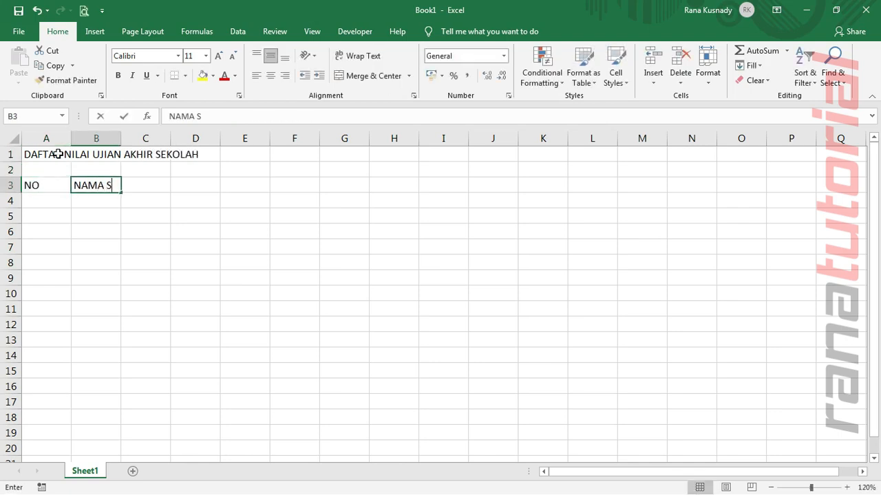
text(ISWA)
key(Tab)
text(NILAI)
key(Return)
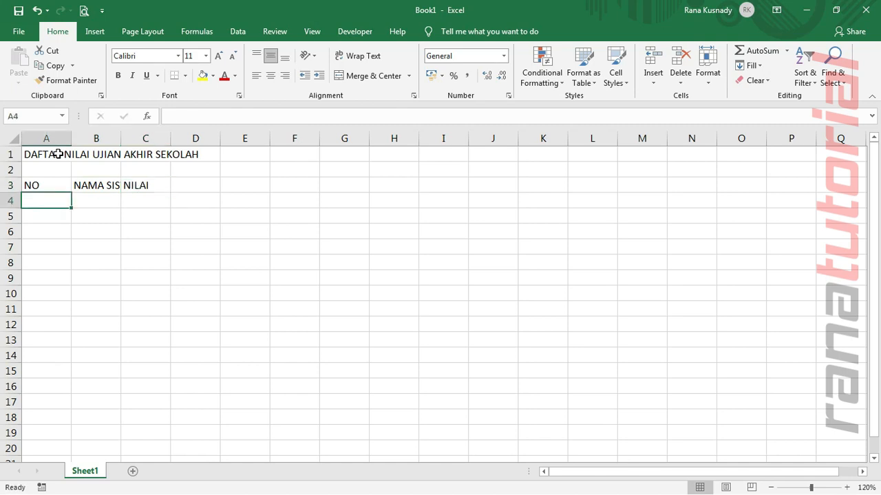
Step: Enter the subject headings PAI, B.INGG, MTK and B.INDO in cells C4 to F4
key(Tab)
key(Tab)
text(PAI)
key(Tab)
text(B)
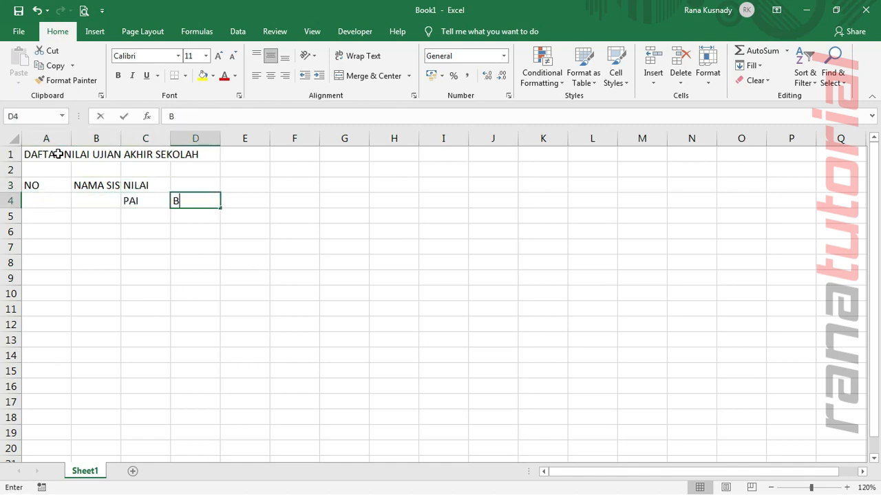
text(.INGG)
key(Tab)
text(MTK)
key(Tab)
text(B.INDO)
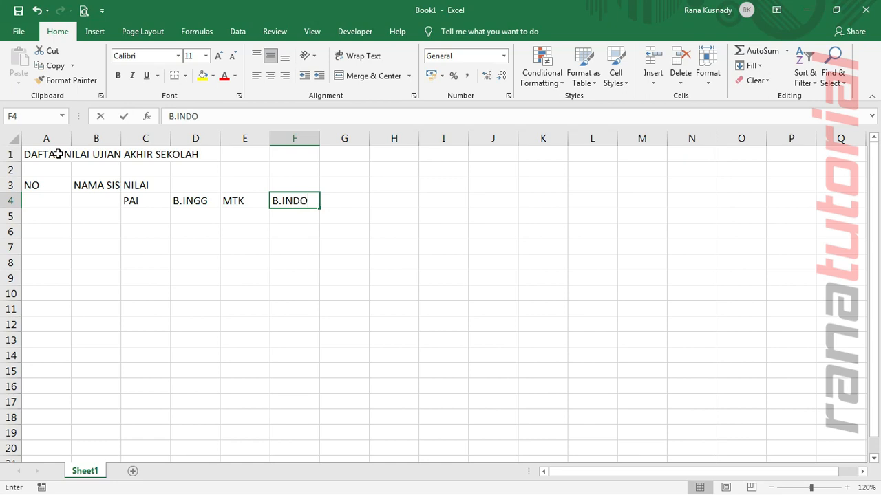
key(Tab)
Step: Enter the headings JUMLAH, RATA-RATA and RANKING in cells G3 to I3
key(Up)
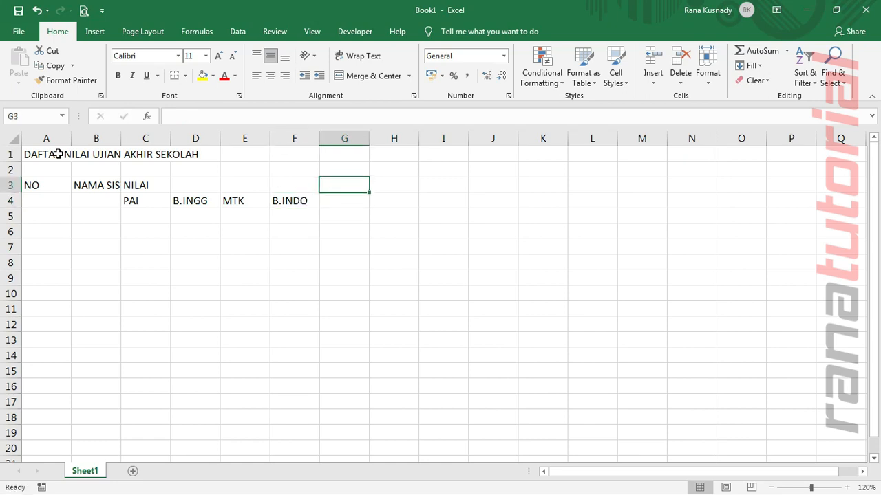
text(JUMLAH)
key(Tab)
text(RAT)
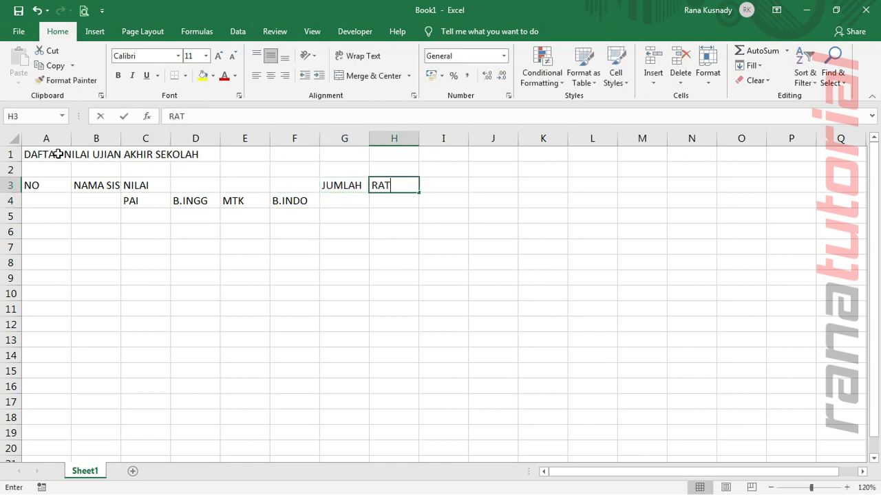
text(A-RATA)
key(Tab)
text(RANKIN)
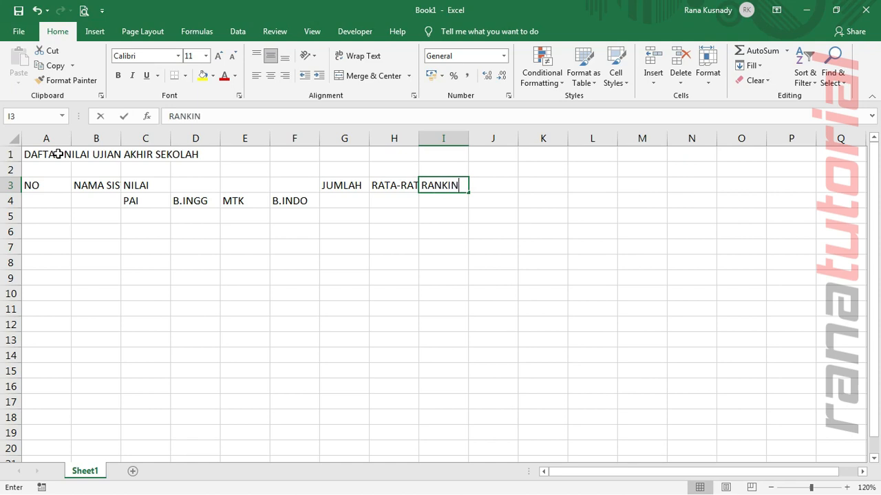
text(G)
key(Return)
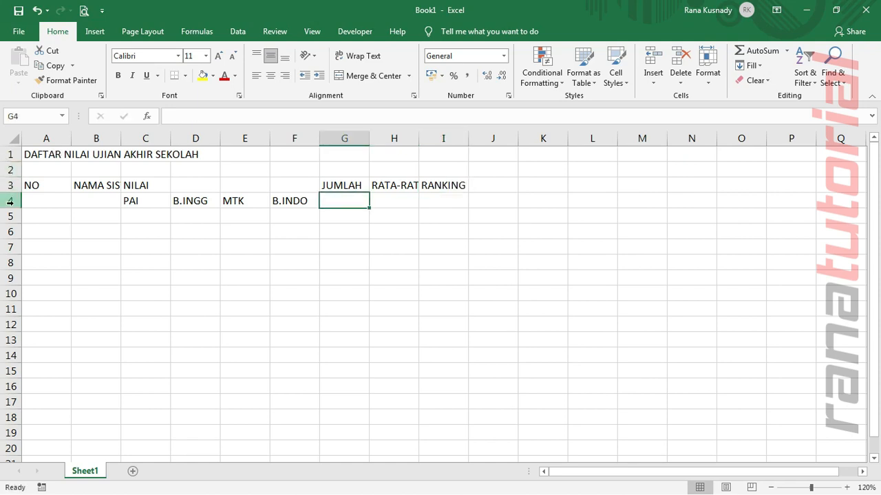
Step: Number the rows from 1 to 30 starting at A5, using a linear fill series down the column with step value 1
click(30, 215)
text(1)
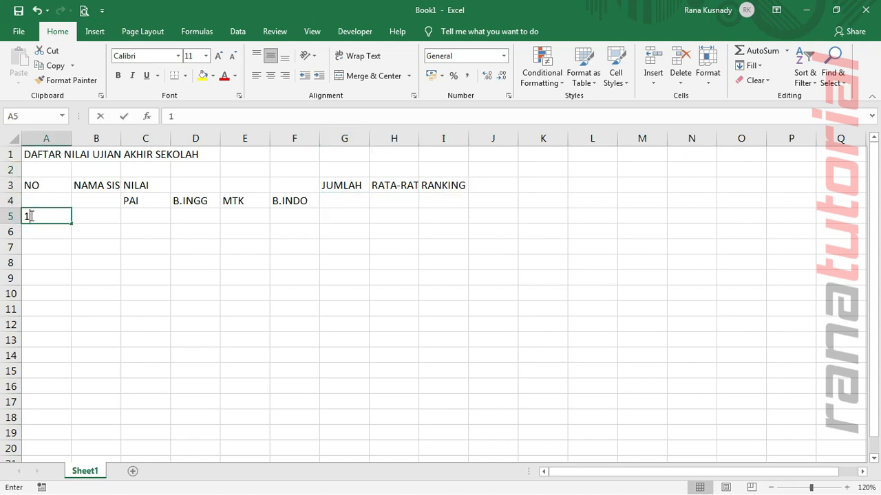
key(Return)
click(30, 215)
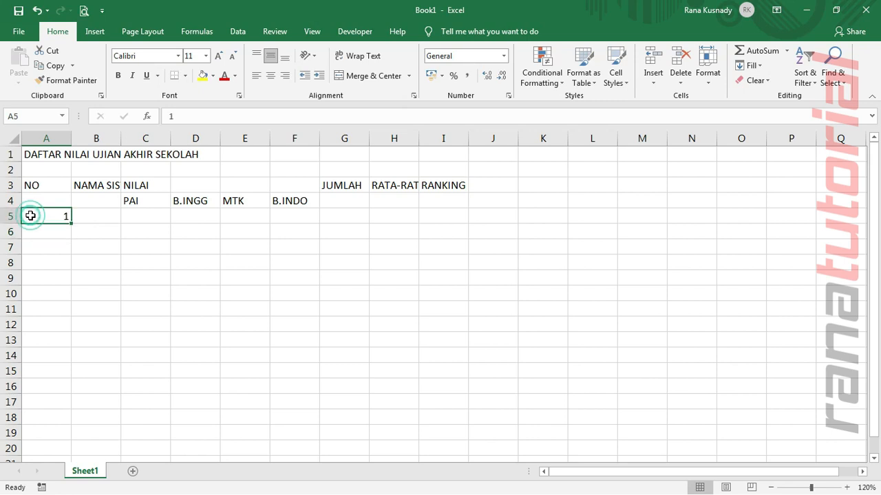
click(760, 66)
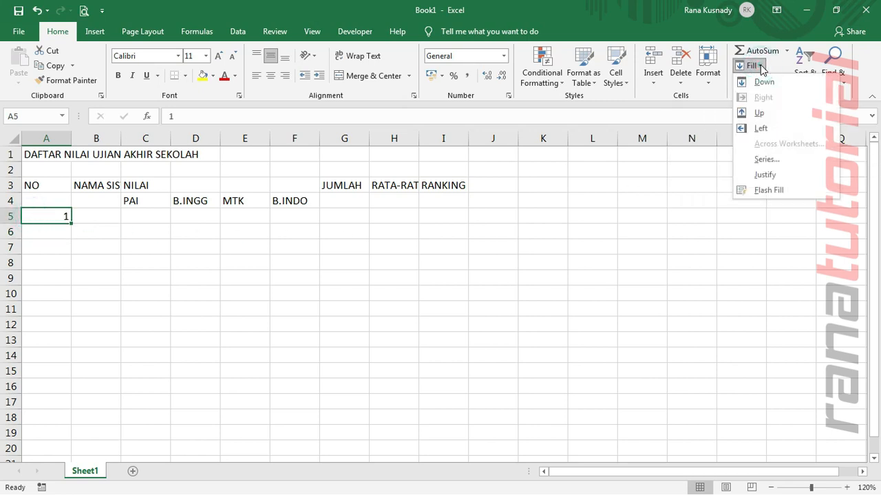
click(767, 160)
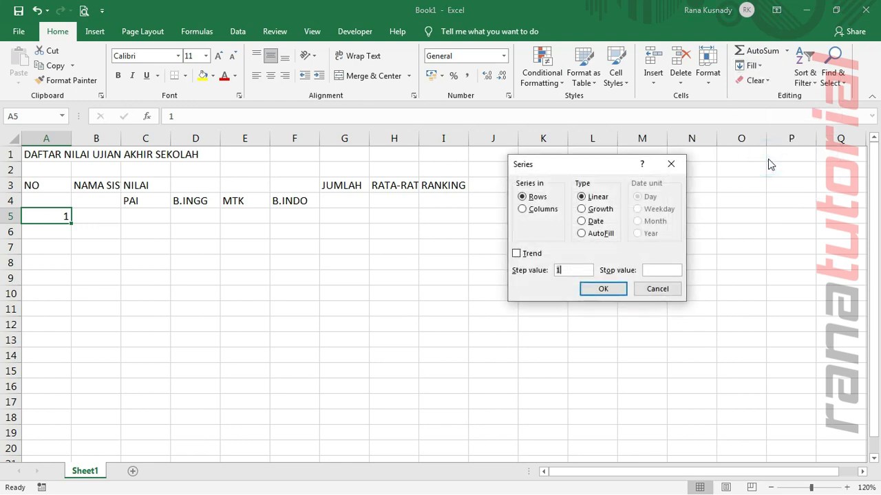
click(543, 210)
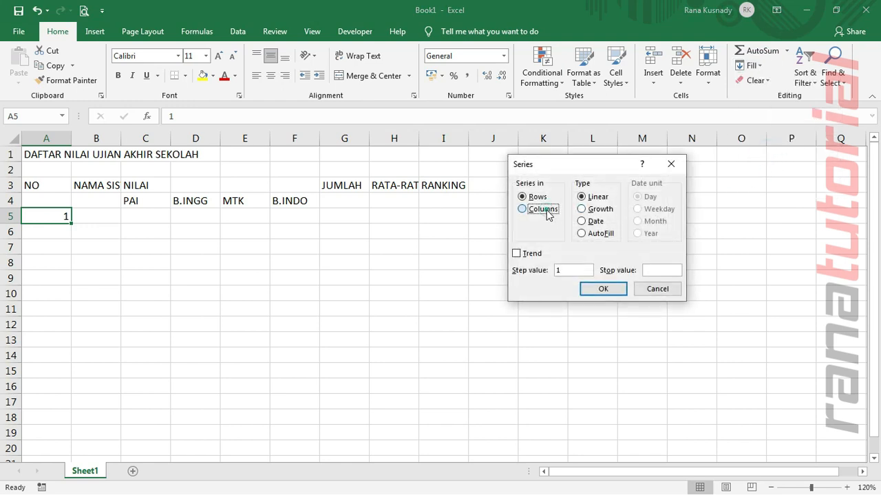
click(650, 268)
click(610, 289)
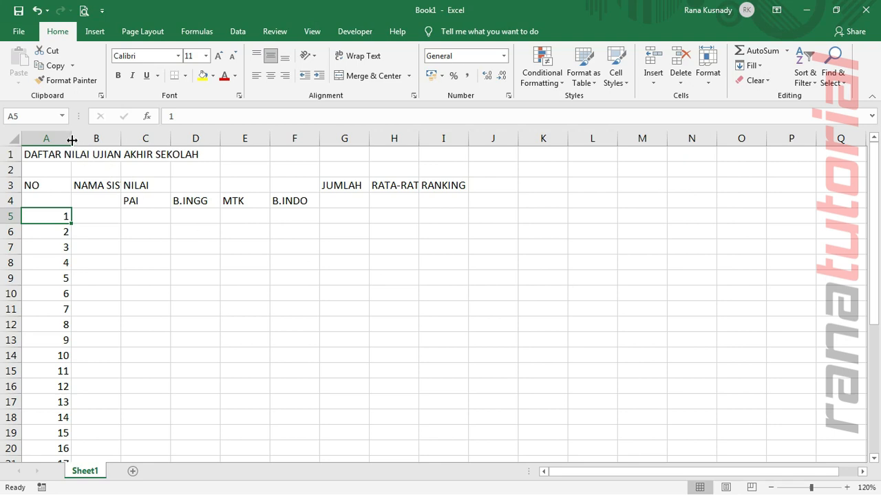
Step: Narrow column A and widen columns B and G through I to suit their headings
drag(72, 140, 162, 139)
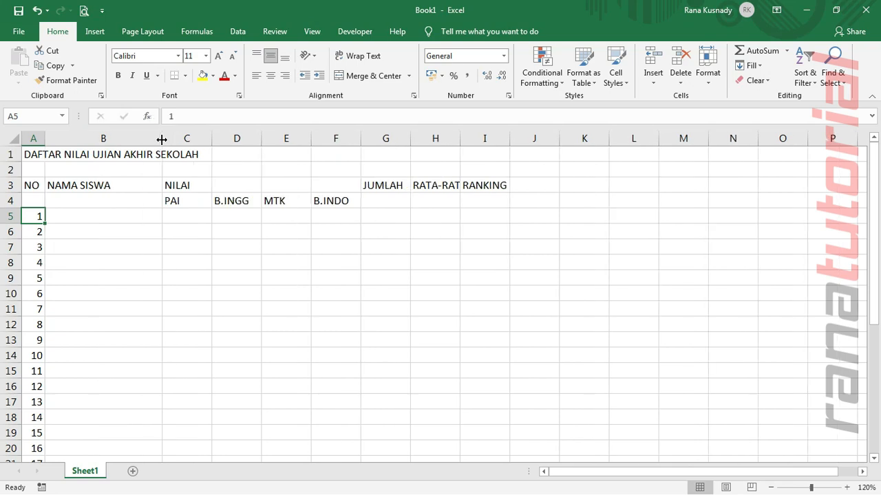
drag(393, 136, 525, 137)
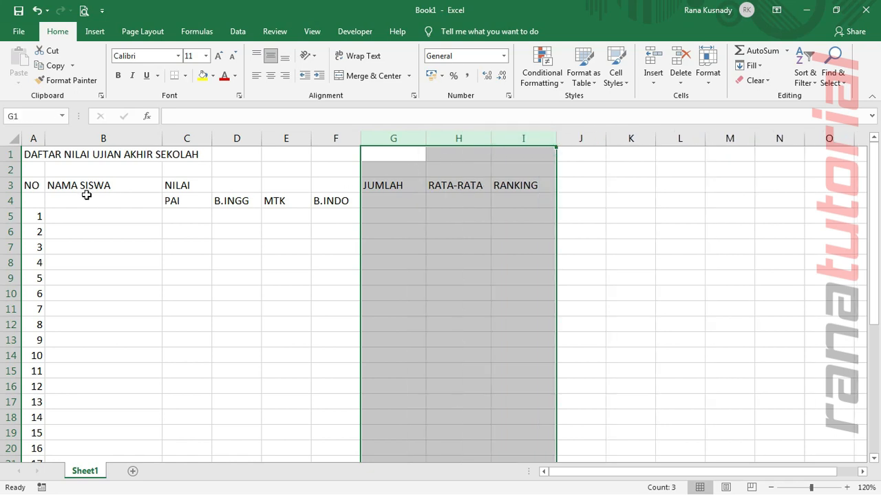
Step: Apply all borders to the whole table, from the NO heading in A3 to column I of the last numbered row
drag(32, 185, 536, 434)
scroll(454, 300, up, 5)
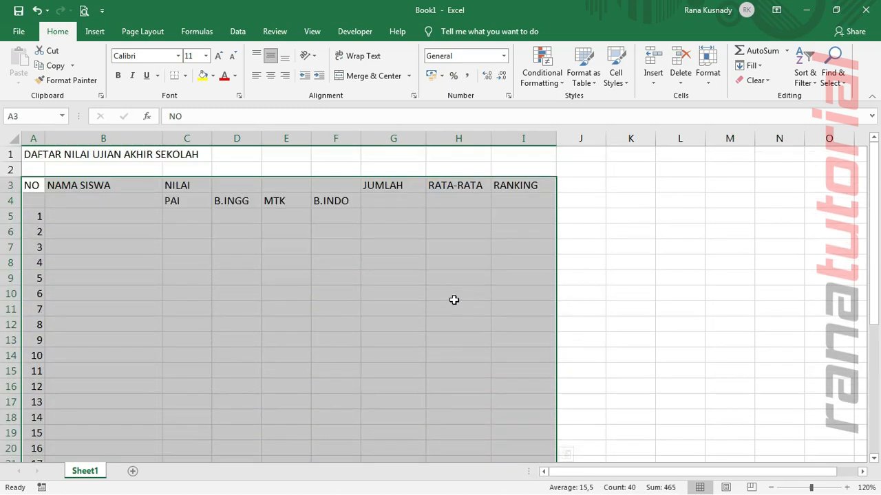
click(185, 76)
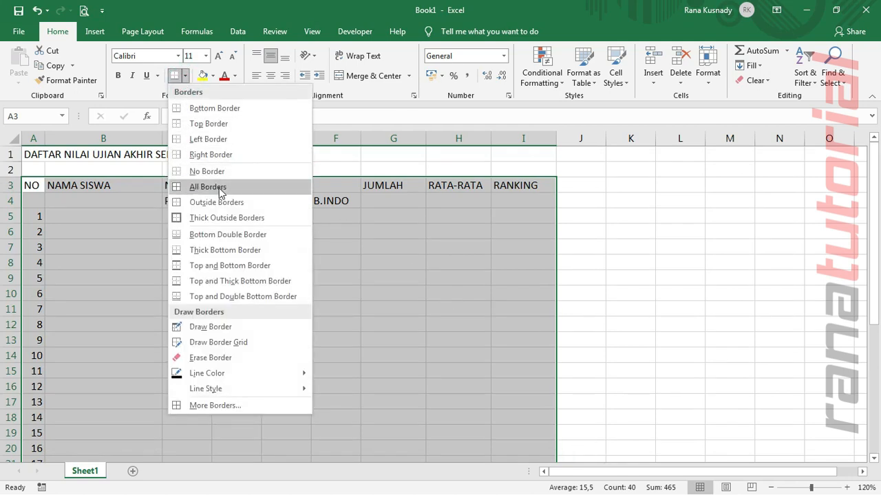
click(208, 187)
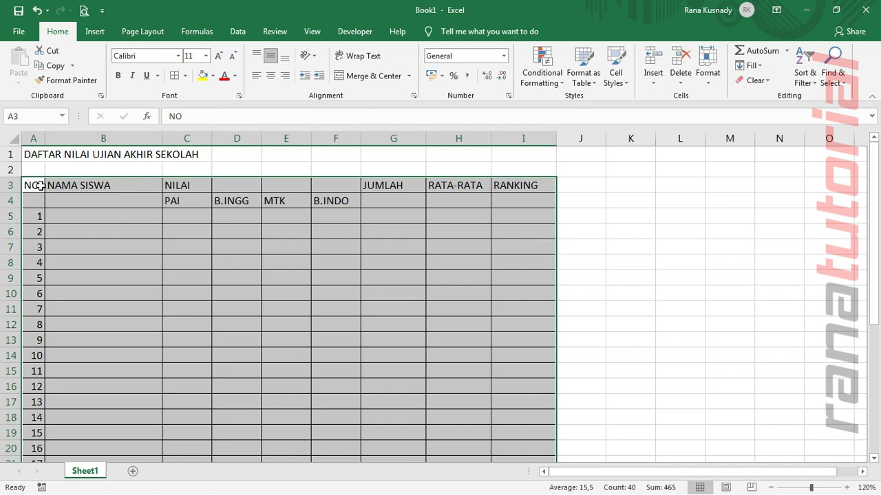
Step: Merge and center the NO heading over A3:A4 and the NAMA SISWA heading over B3:B4
drag(32, 186, 33, 204)
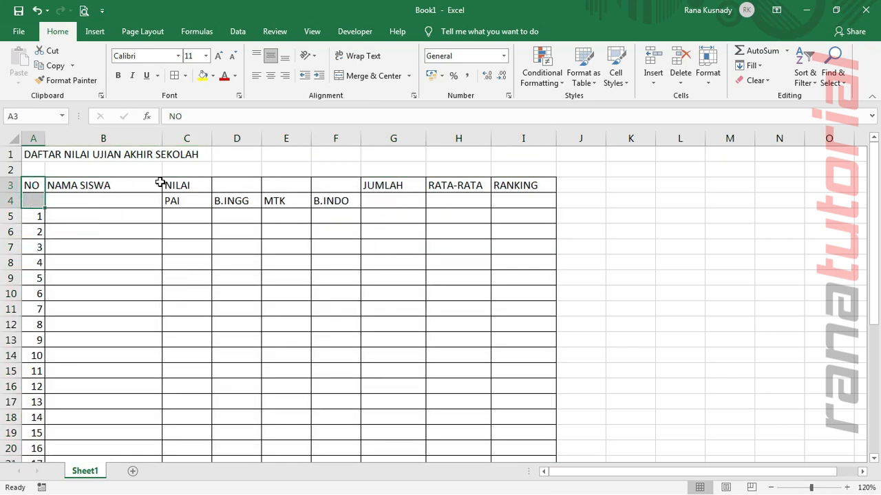
click(371, 75)
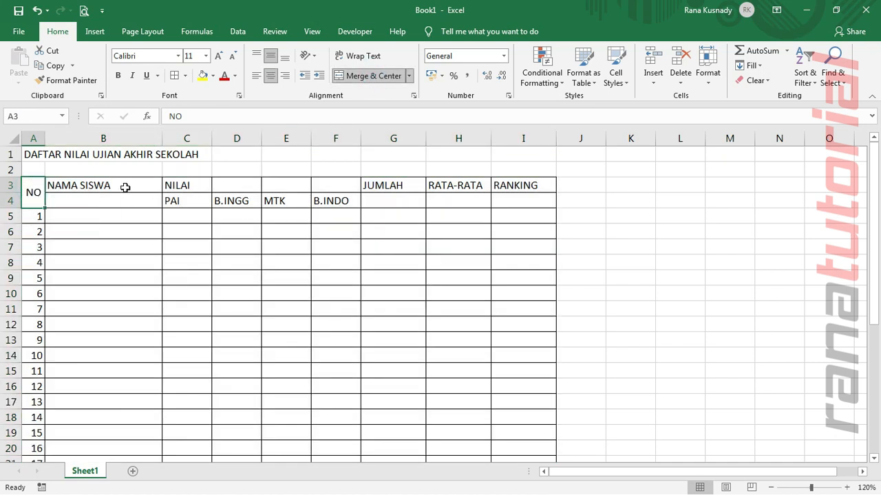
drag(125, 187, 124, 195)
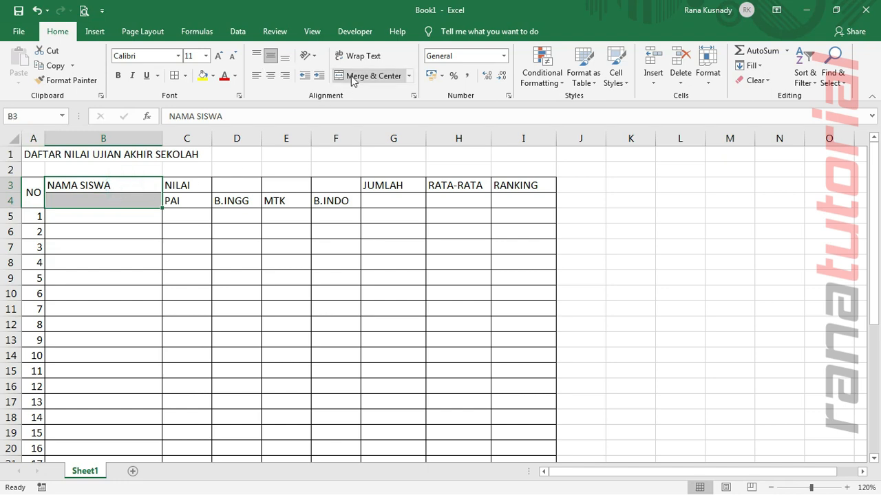
click(352, 75)
Step: Merge and center the NILAI heading across C3:F3 and center the subject headings in C4:F4 horizontally
drag(175, 186, 331, 180)
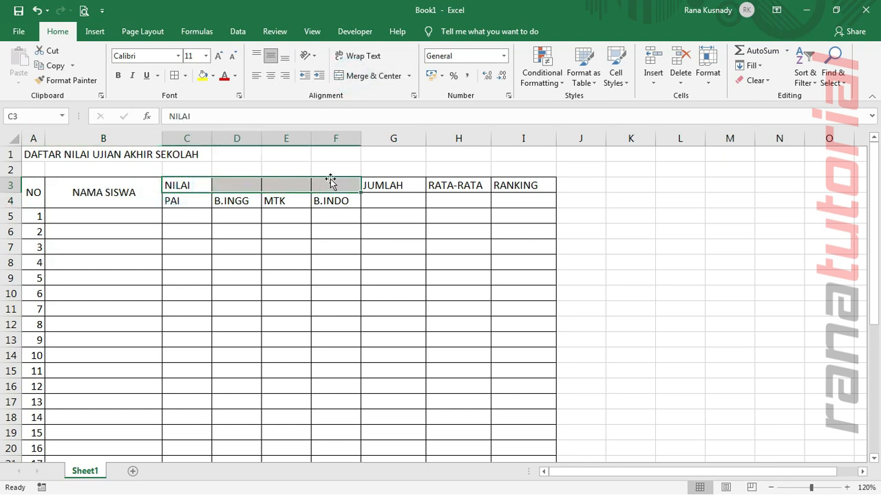
click(354, 76)
click(209, 201)
drag(209, 201, 323, 203)
click(270, 76)
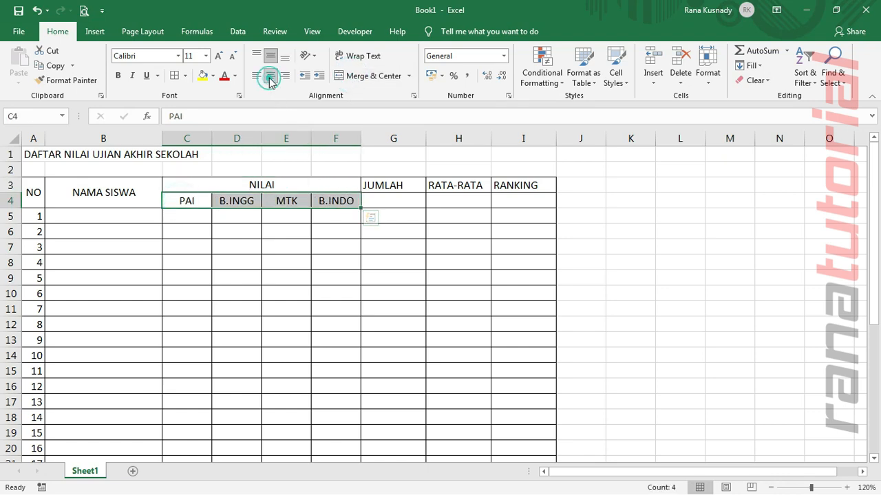
Step: Merge and center the JUMLAH, RATA-RATA and RANKING headings over rows 3 and 4 of their own columns
drag(382, 185, 386, 196)
click(353, 76)
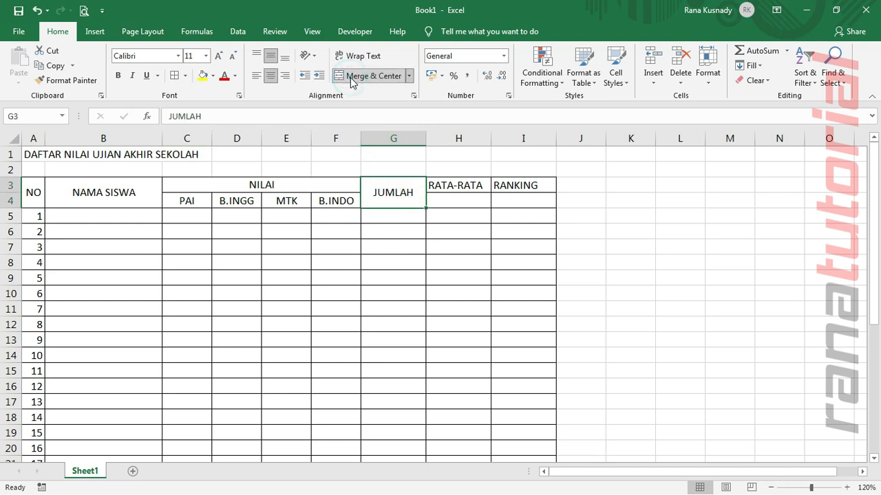
click(466, 185)
drag(465, 184, 466, 209)
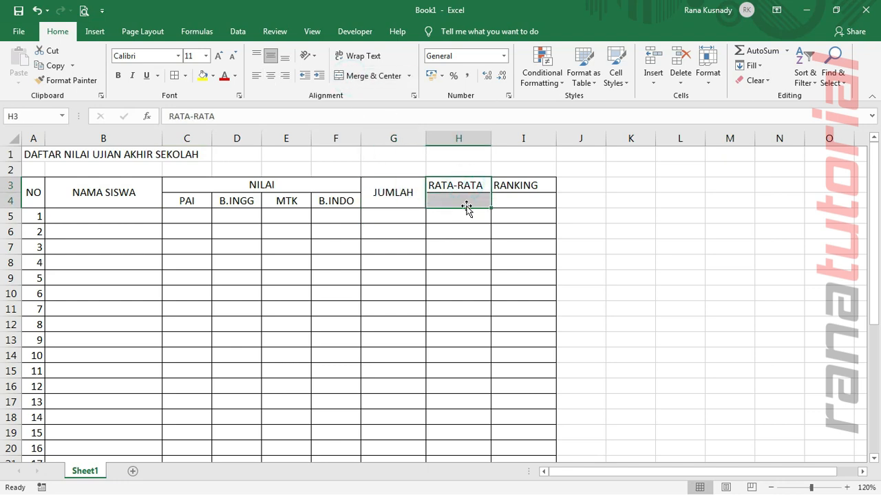
click(348, 75)
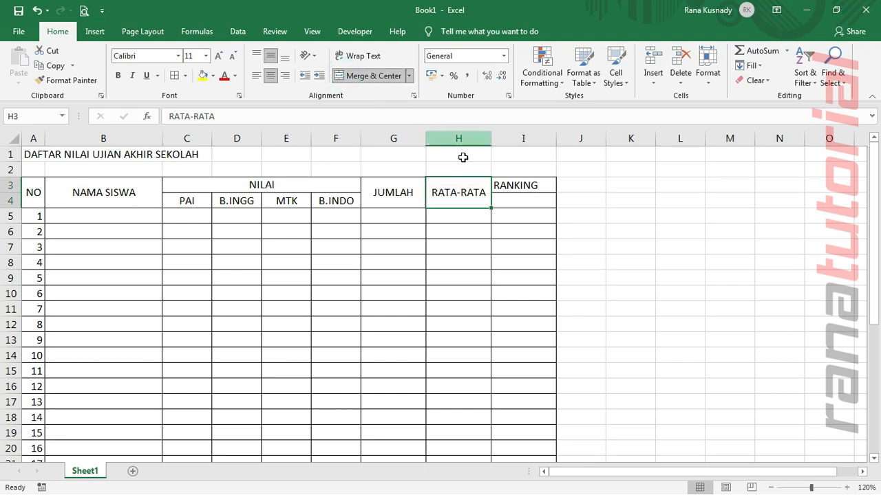
drag(513, 184, 516, 200)
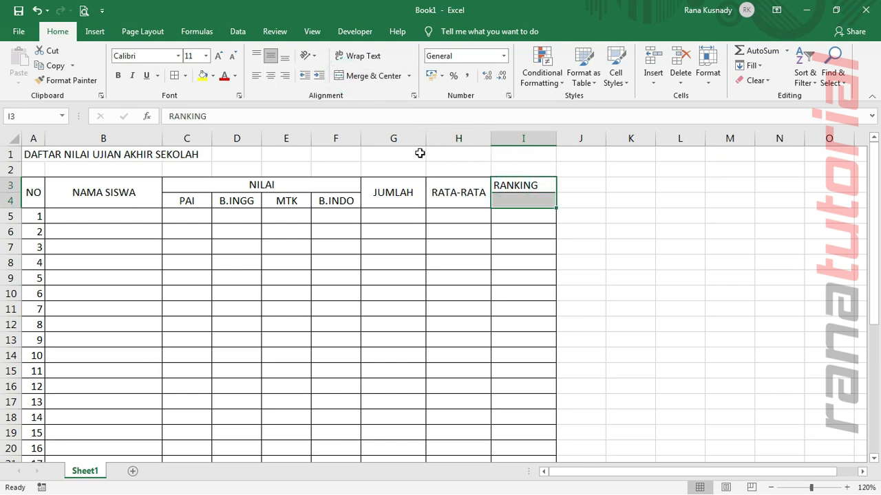
click(368, 76)
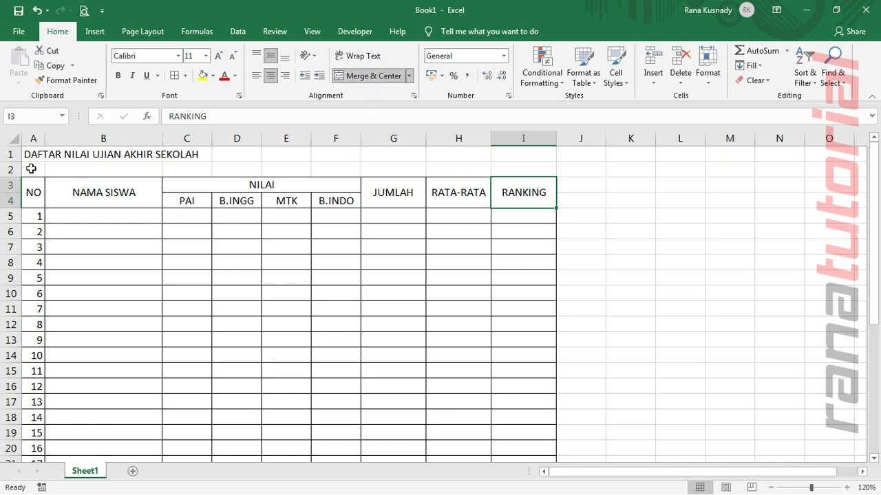
Step: Merge and center the title DAFTAR NILAI UJIAN AKHIR SEKOLAH across A1:I1 and make it bold at size 14
drag(28, 155, 516, 162)
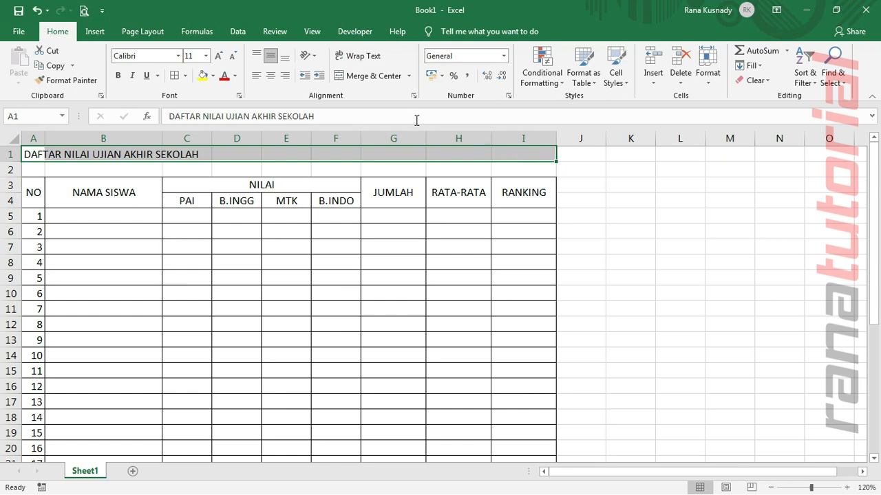
click(368, 76)
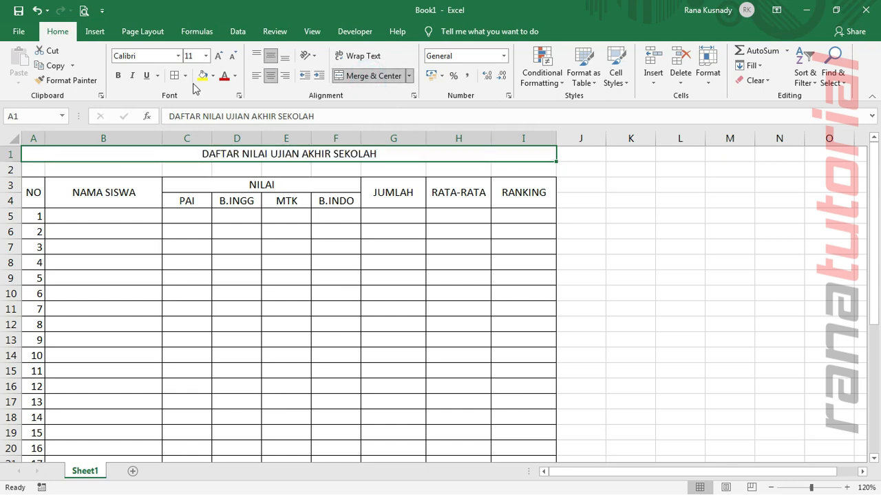
click(118, 76)
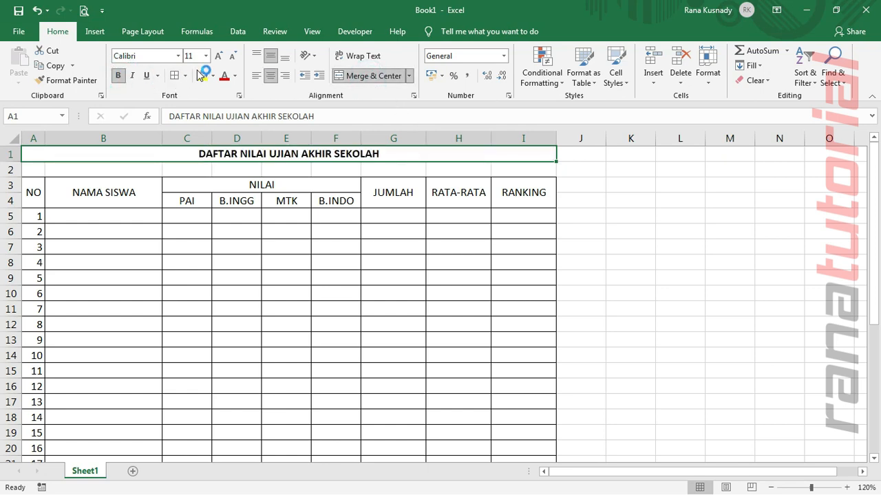
click(218, 57)
click(218, 58)
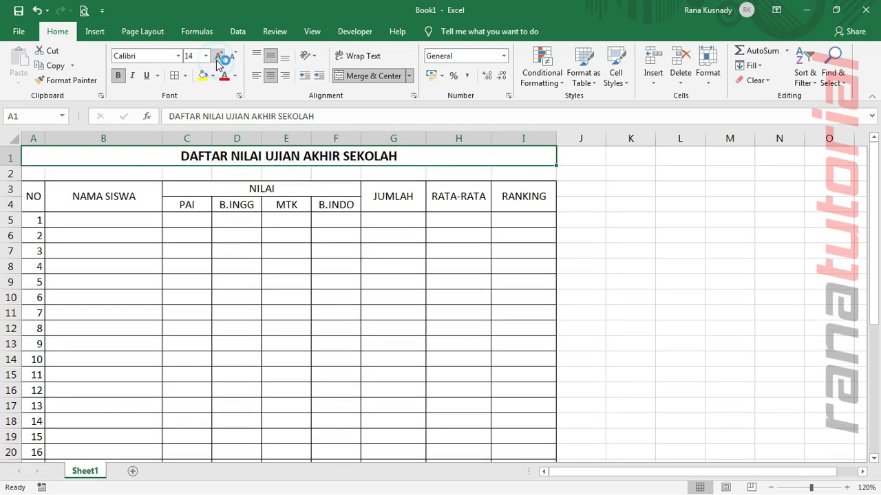
Step: Fill the table's header rows A3:I4 with yellow and make their headings bold
drag(31, 197, 507, 204)
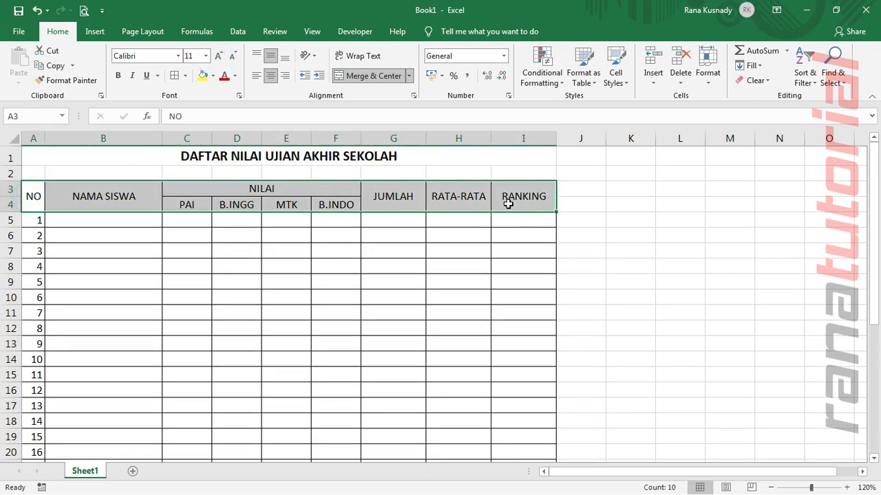
click(203, 78)
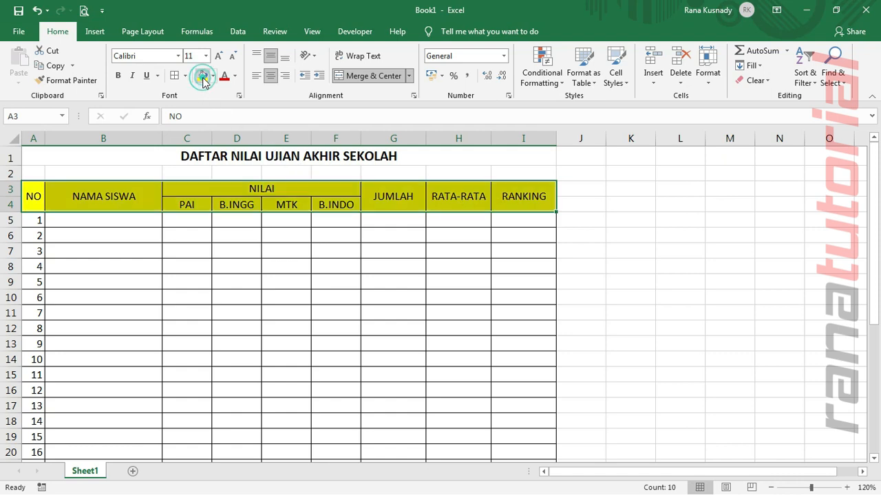
click(117, 77)
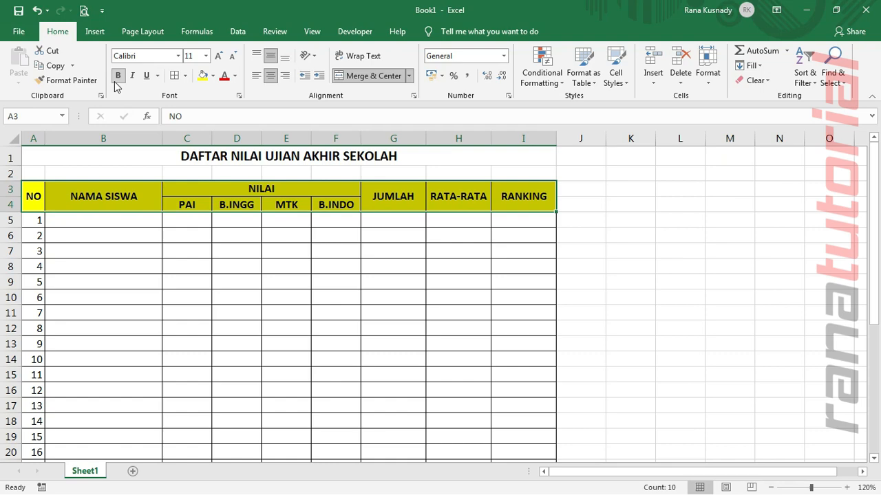
Step: Fill B5:F34 with the student names and their PAI, B.INGG, MTK and B.INDO scores, and check the list to its end
click(118, 220)
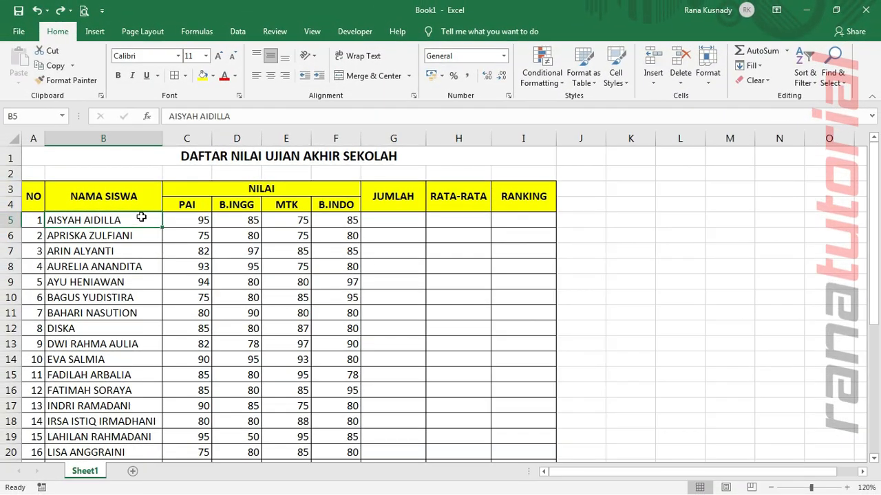
scroll(141, 217, down, 7)
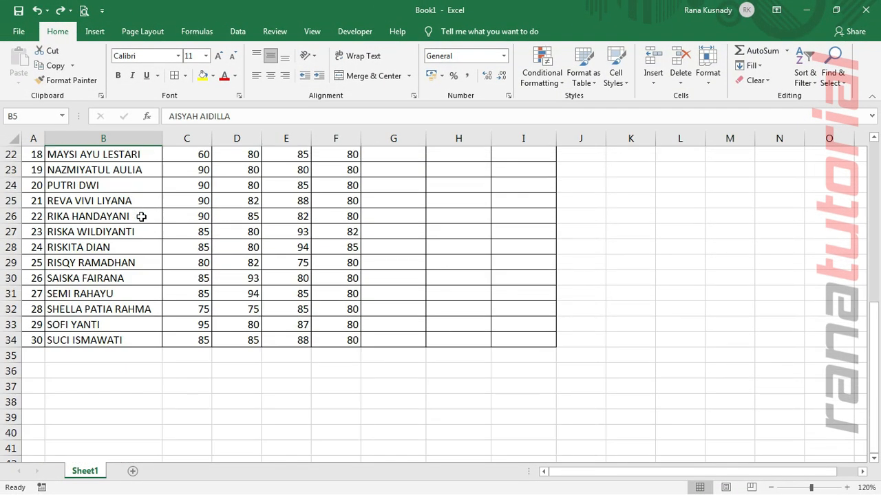
scroll(141, 217, up, 7)
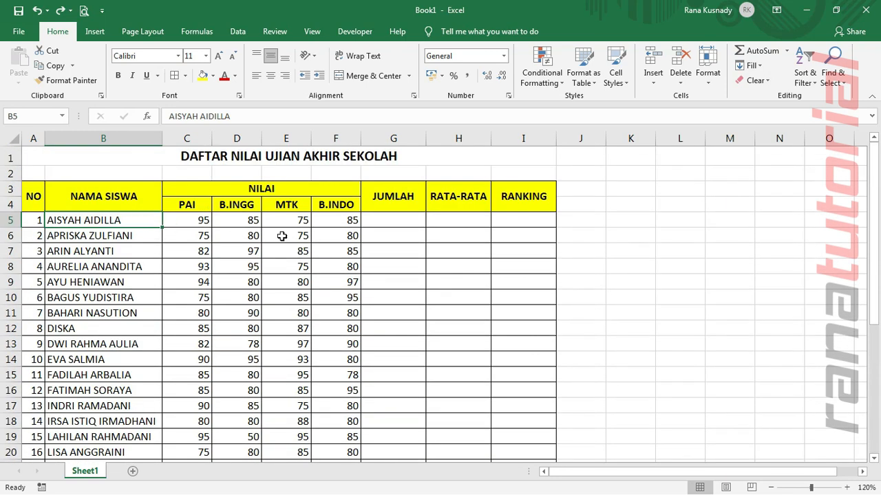
Step: Enter =SUM(C5:F5) in G5 to total the first student's scores
click(375, 221)
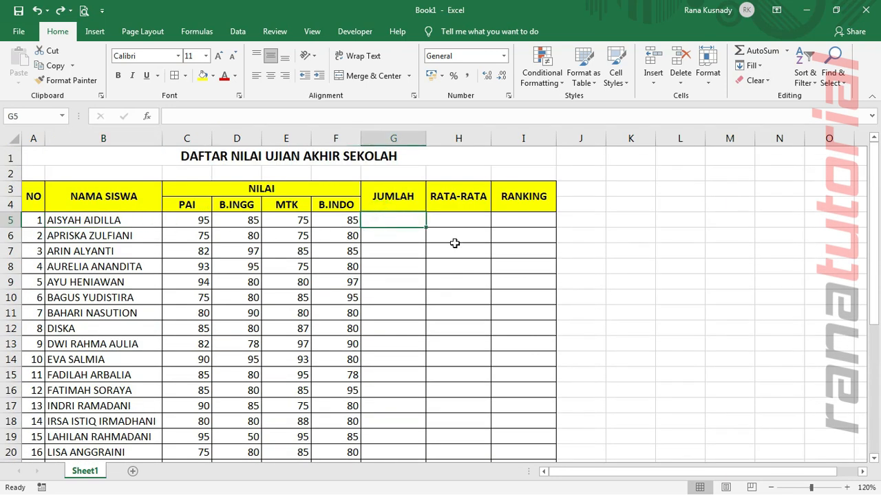
text(=SUM)
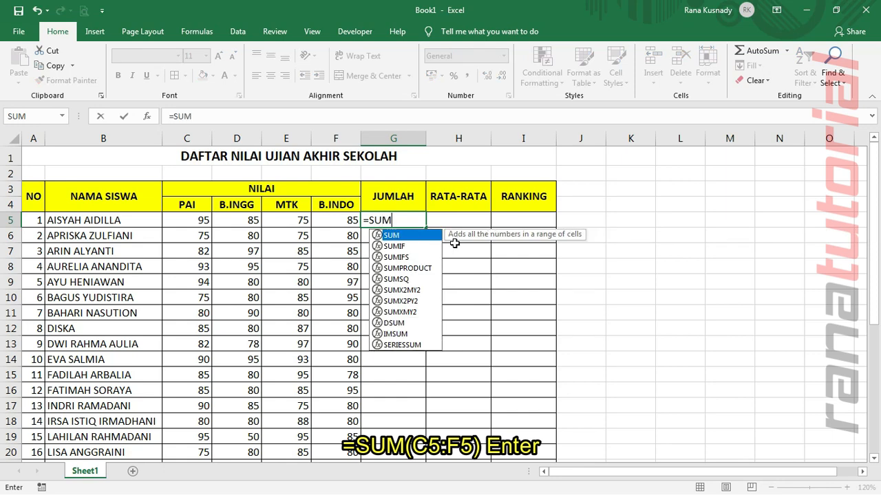
text(()
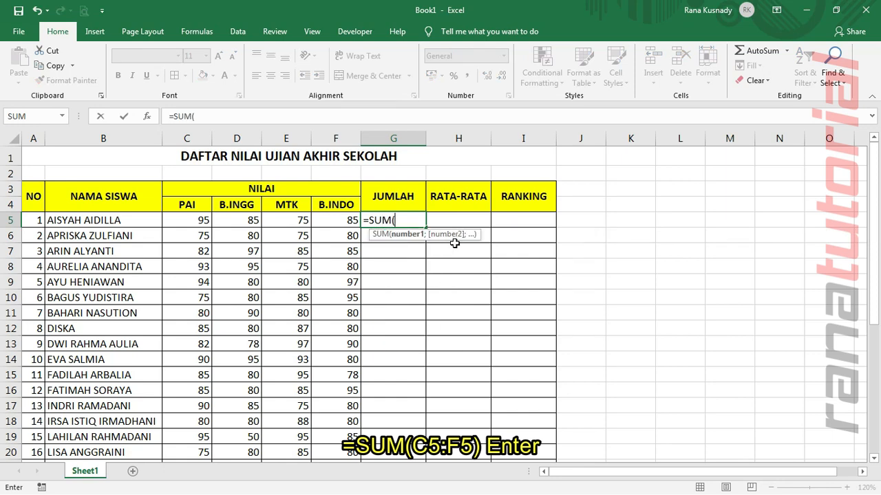
drag(190, 219, 344, 222)
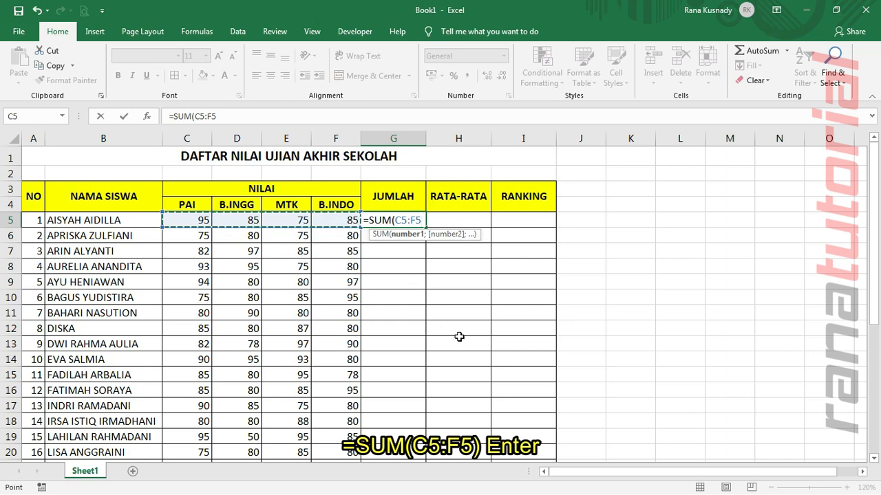
text())
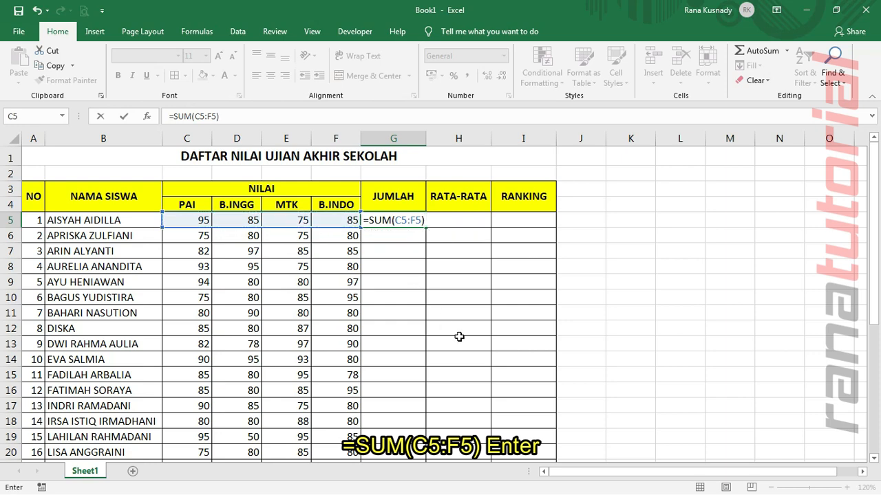
key(Return)
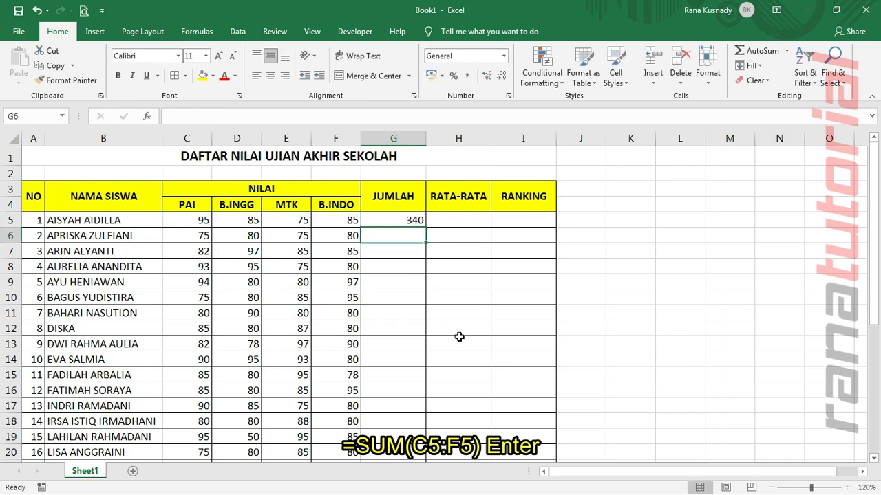
Step: Copy the total formula from G5 down the JUMLAH column to the last student in row 34
click(414, 219)
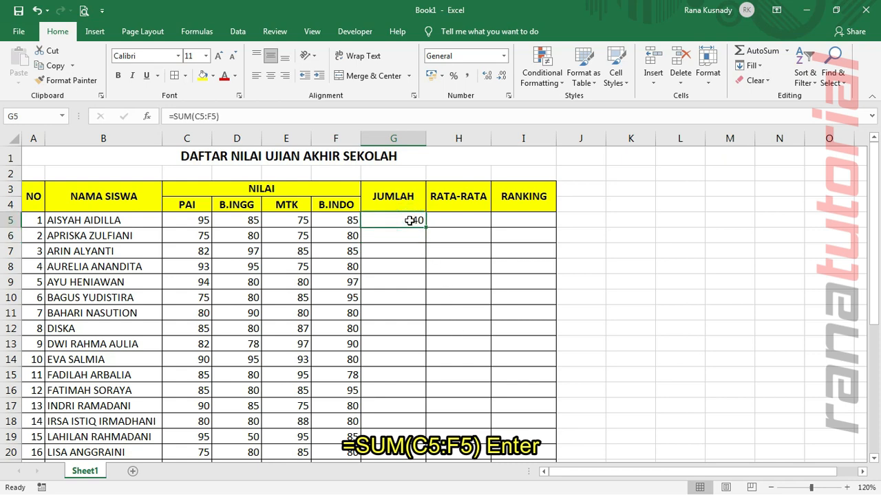
double_click(425, 227)
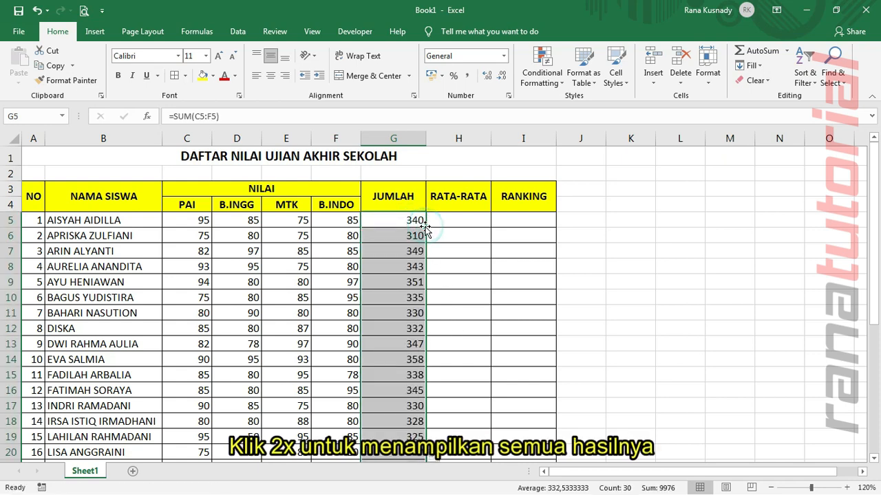
scroll(480, 296, down, 6)
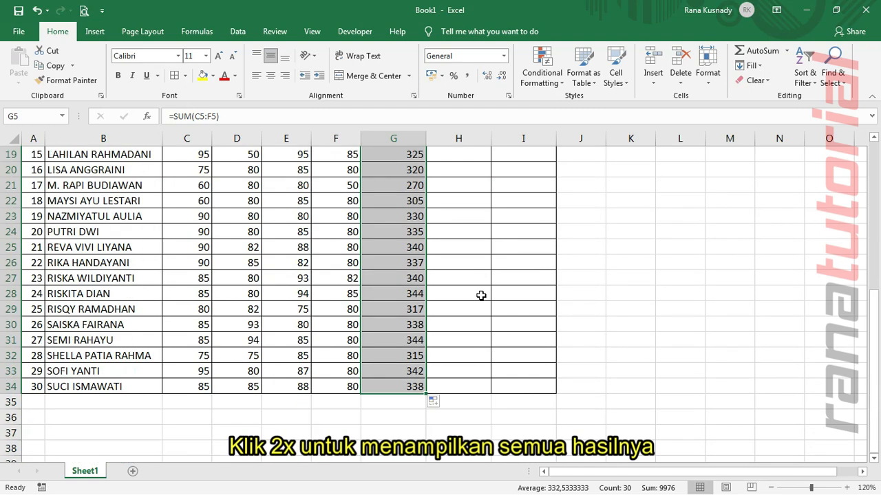
scroll(480, 295, up, 6)
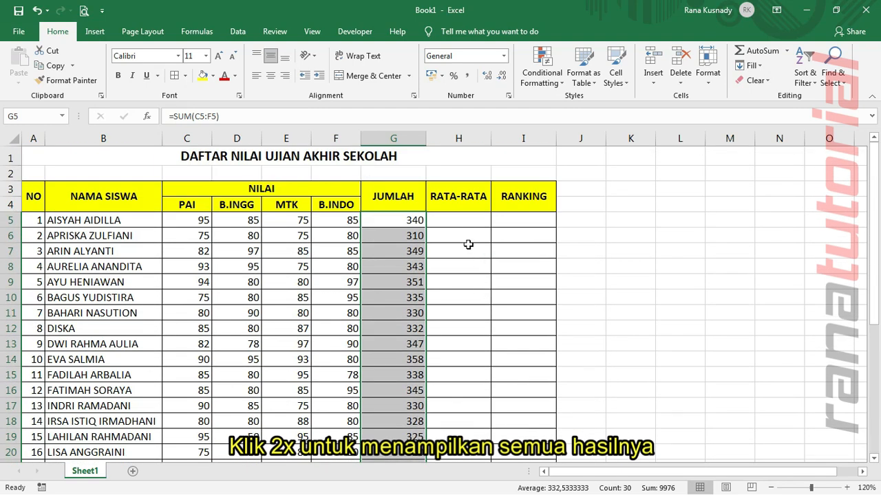
Step: Enter =AVERAGE(C5:F5) in H5 to average the first student's scores
click(466, 220)
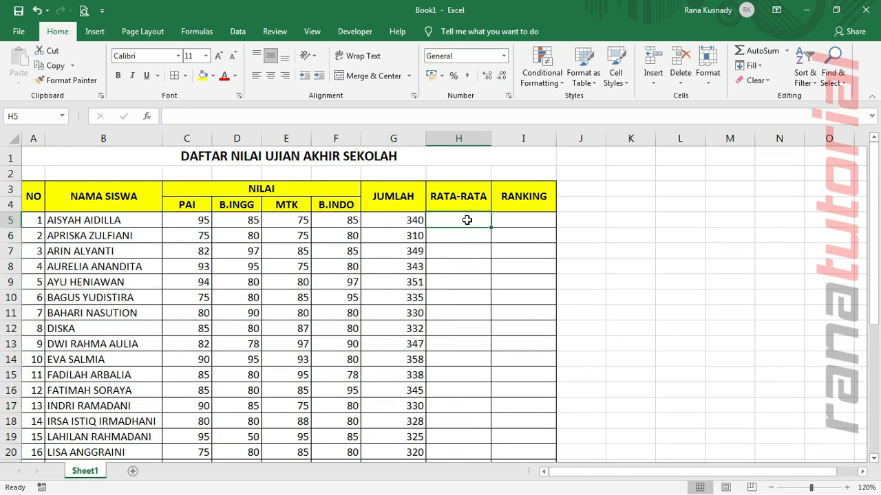
text(=A)
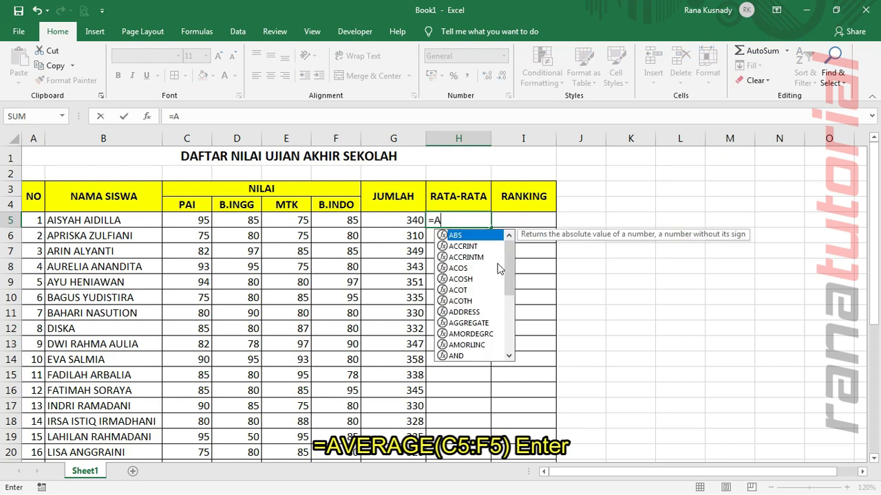
text(VERAGE)
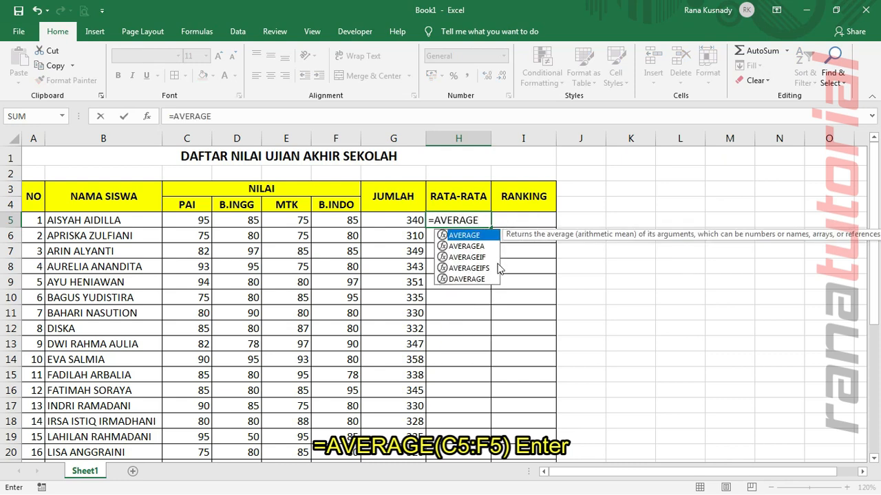
text(()
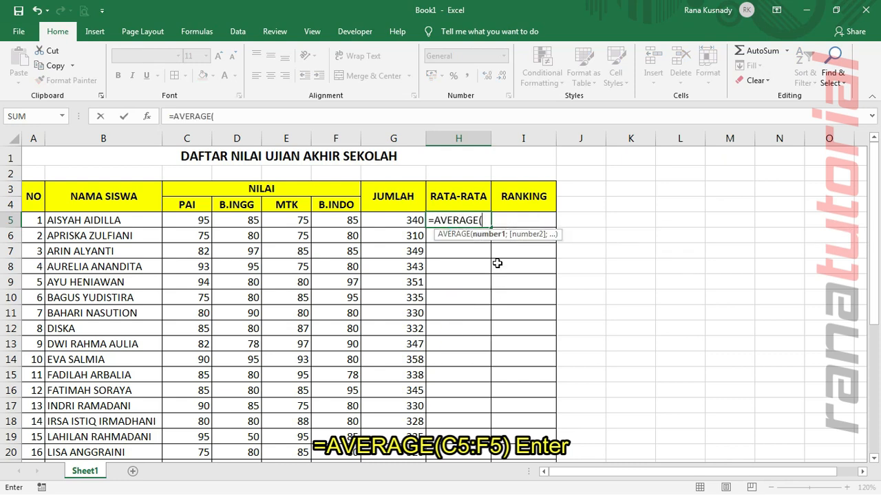
drag(192, 221, 338, 220)
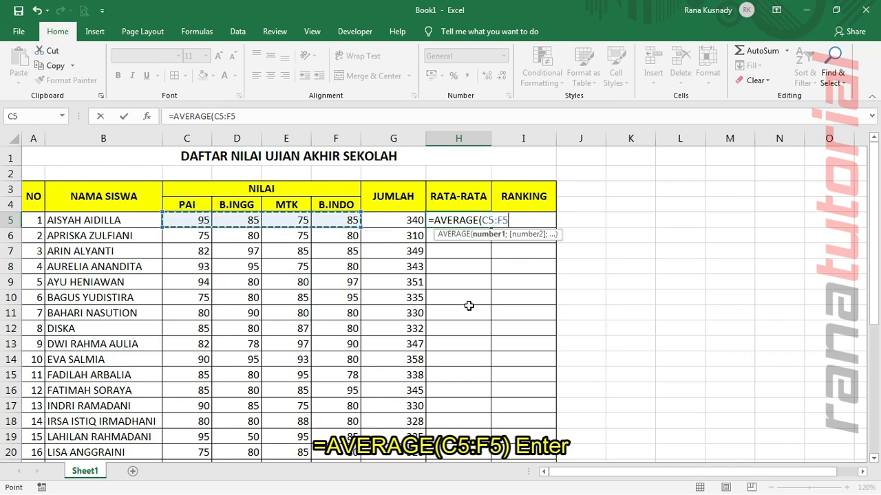
text())
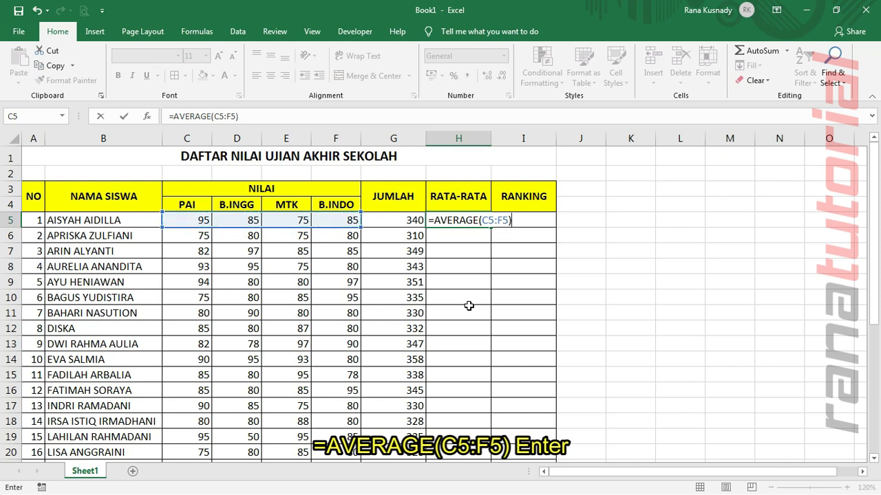
key(Return)
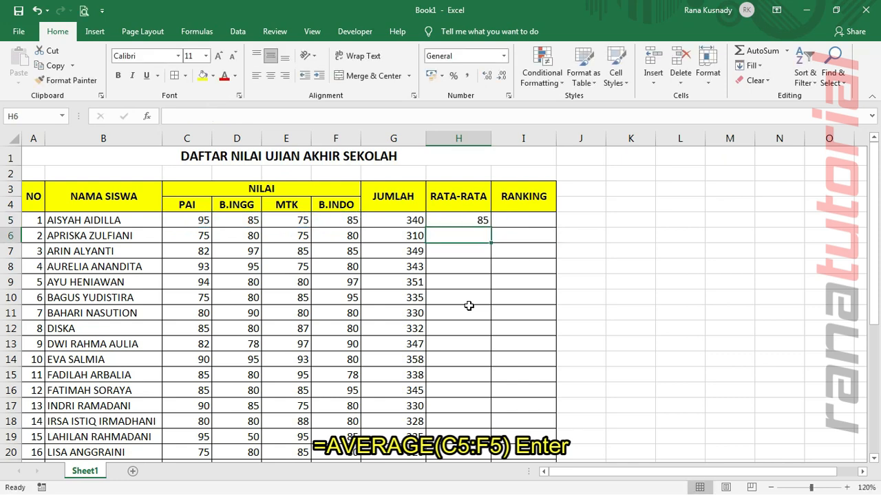
Step: Copy the average formula from H5 down to the last student and display the RATA-RATA values with two decimal places
click(462, 220)
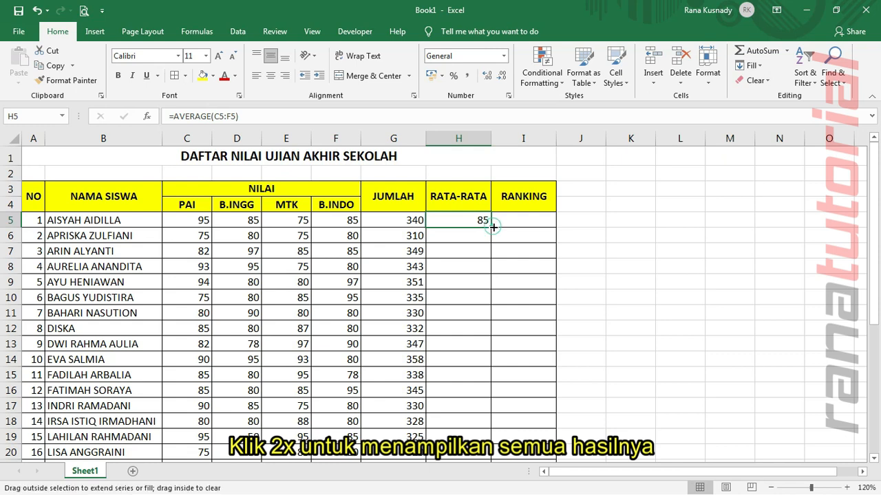
double_click(492, 227)
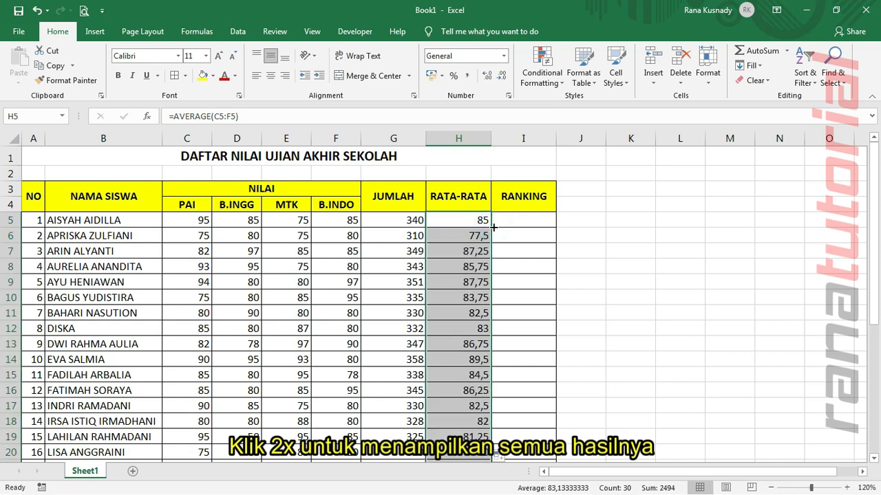
click(487, 77)
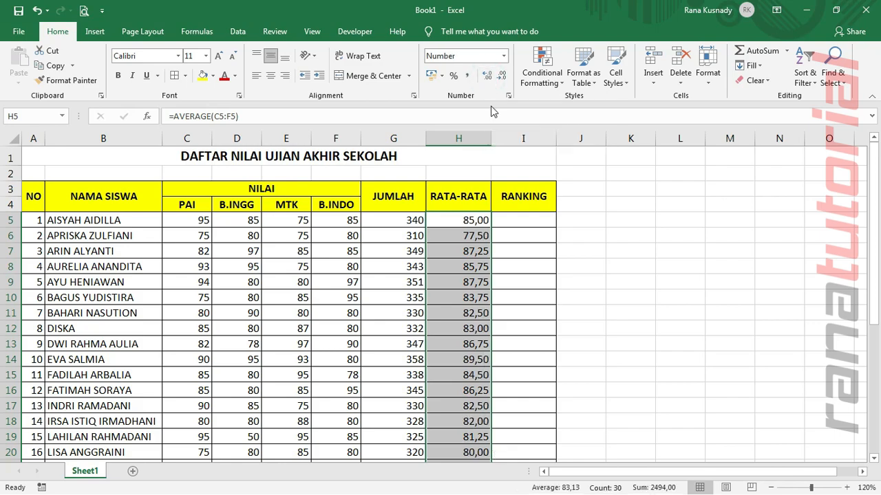
Step: Enter =RANK(G5;$G$5:$G$34) in I5 to rank the first student's total against all students' totals
scroll(468, 264, down, 4)
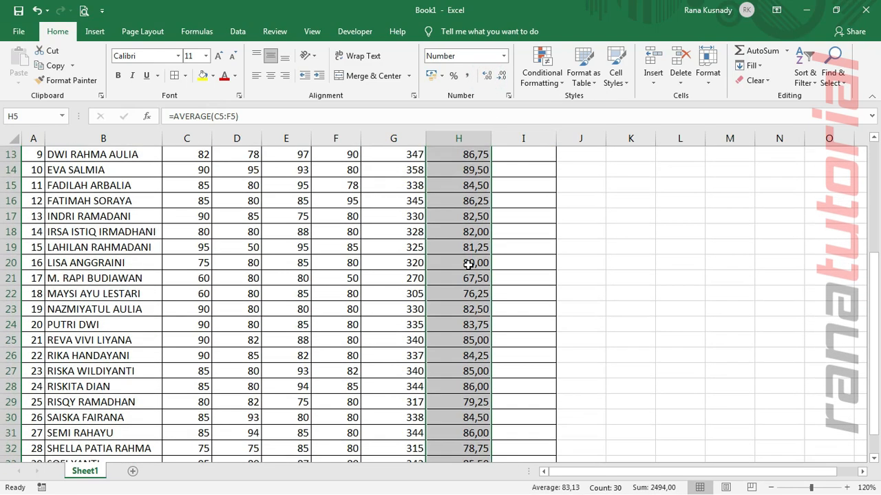
scroll(468, 264, down, 2)
scroll(467, 265, up, 6)
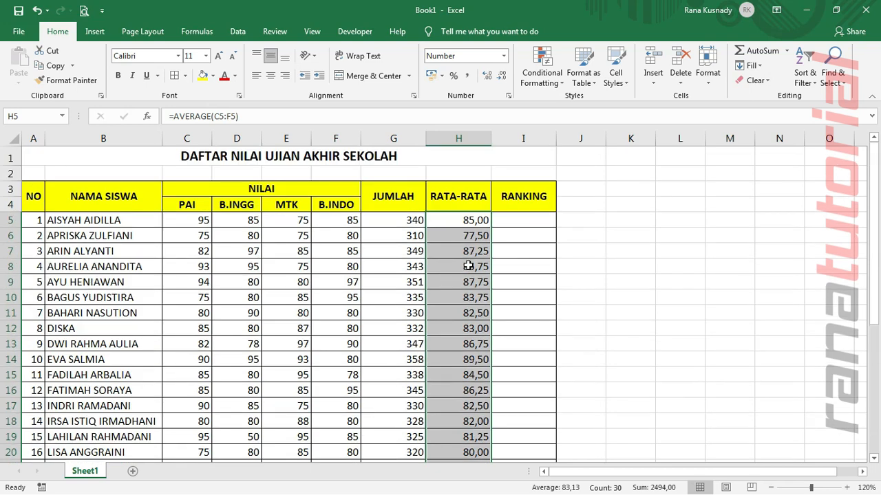
click(533, 225)
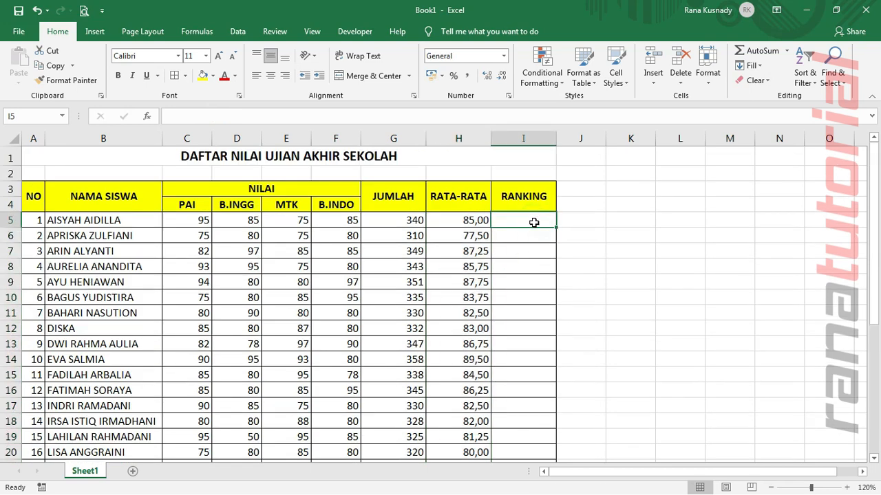
text(=R)
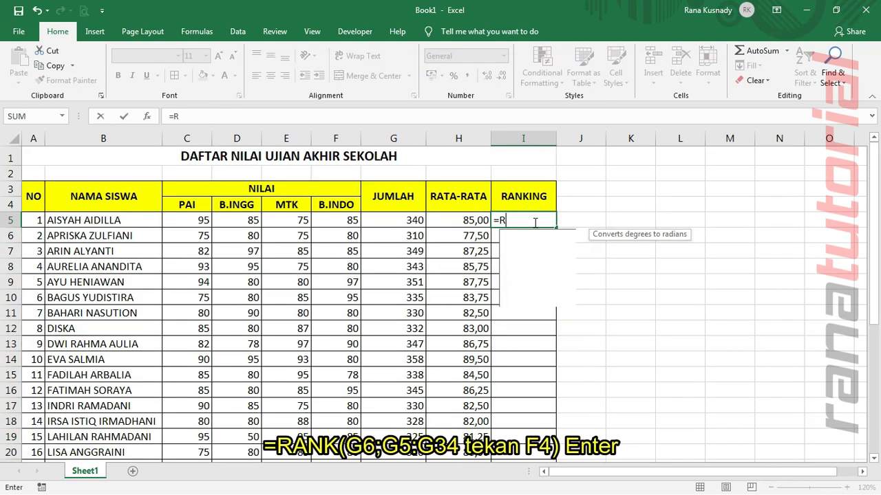
text(ANK)
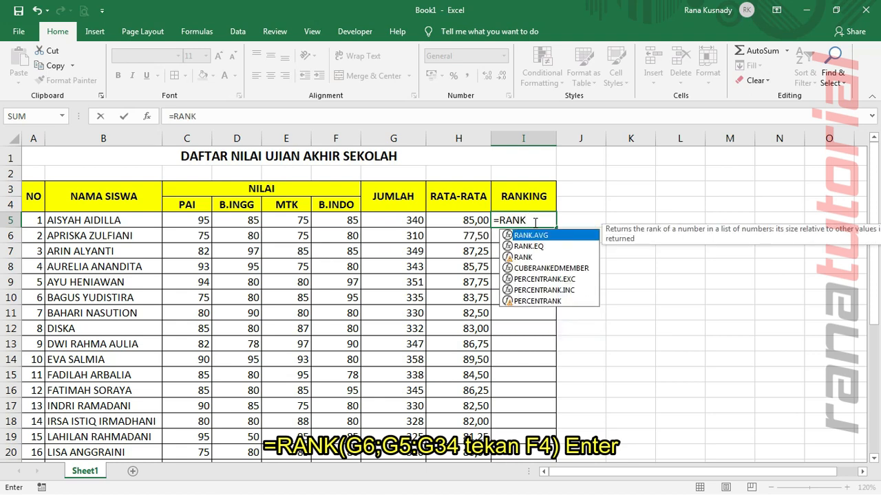
text(()
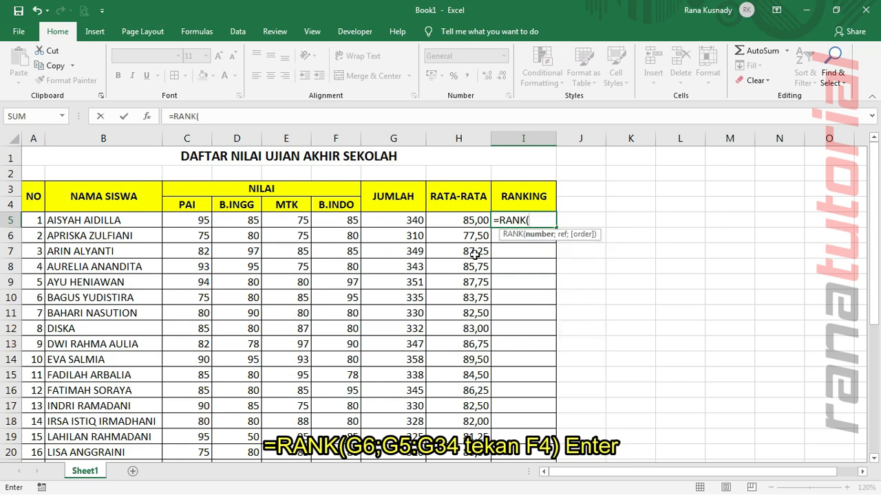
click(411, 221)
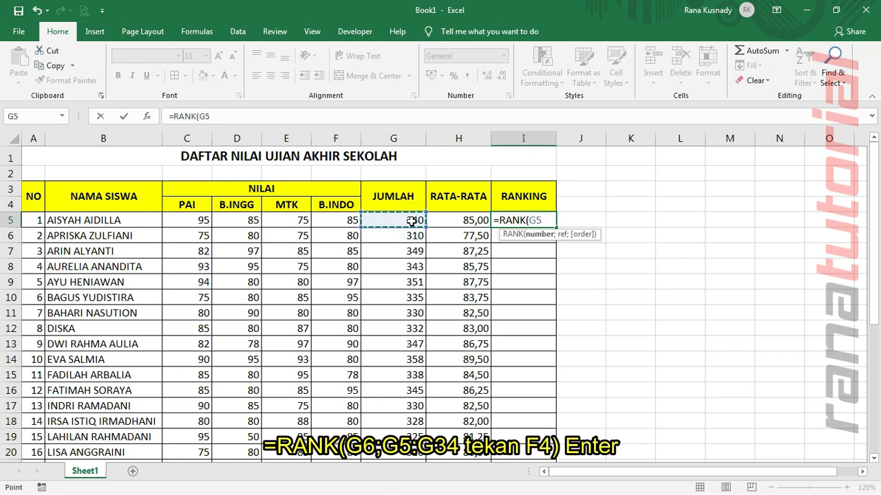
text(;)
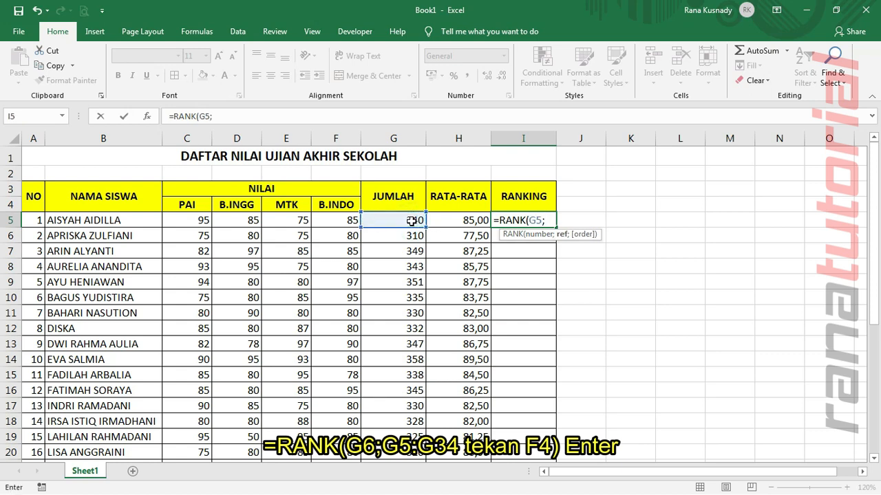
click(407, 218)
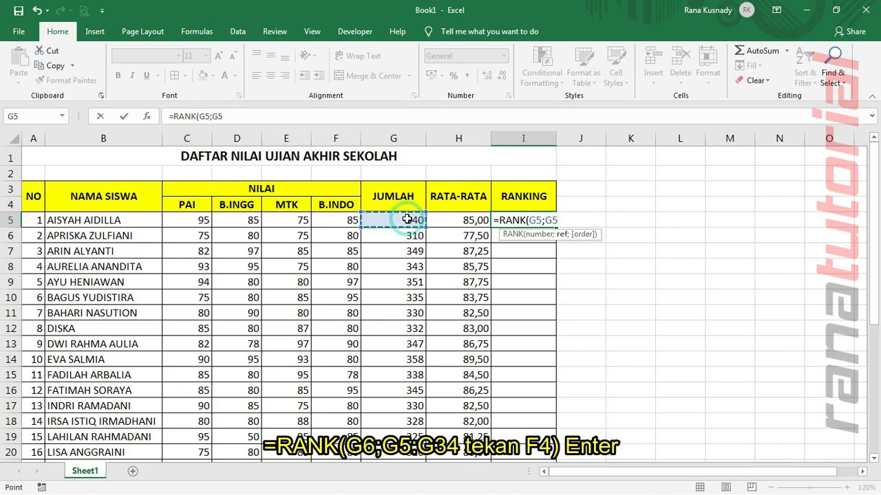
drag(413, 275, 393, 432)
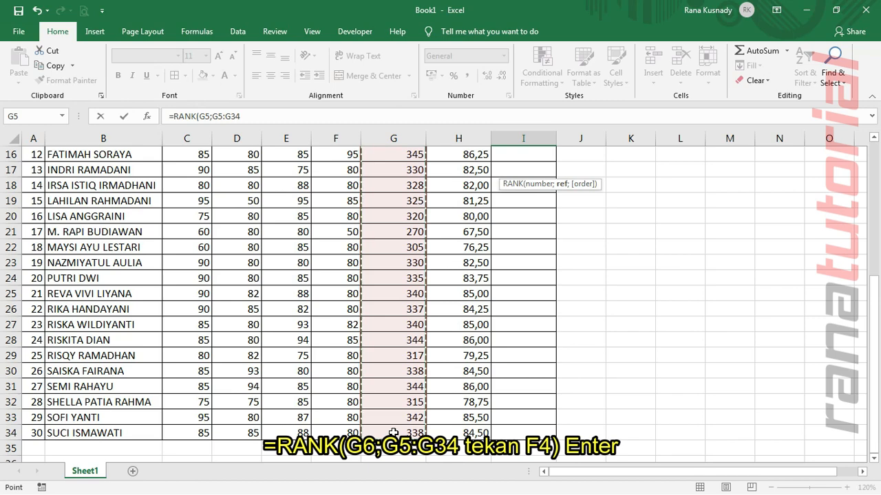
key(F4)
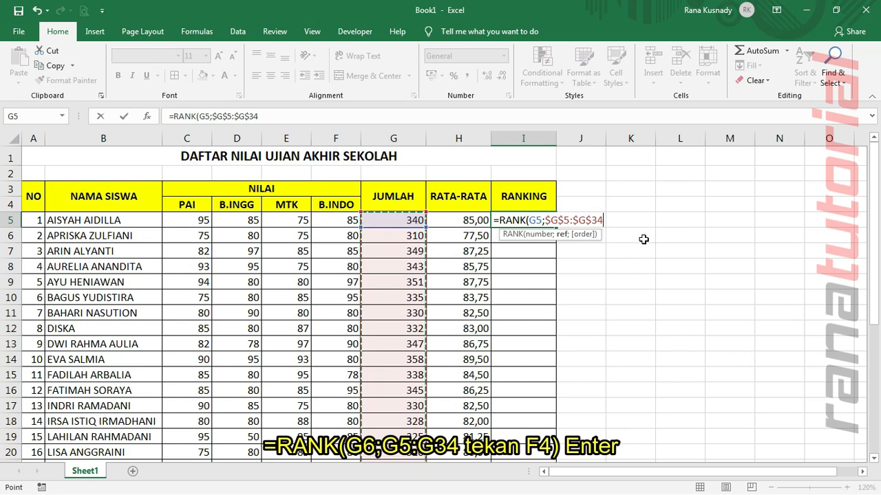
text())
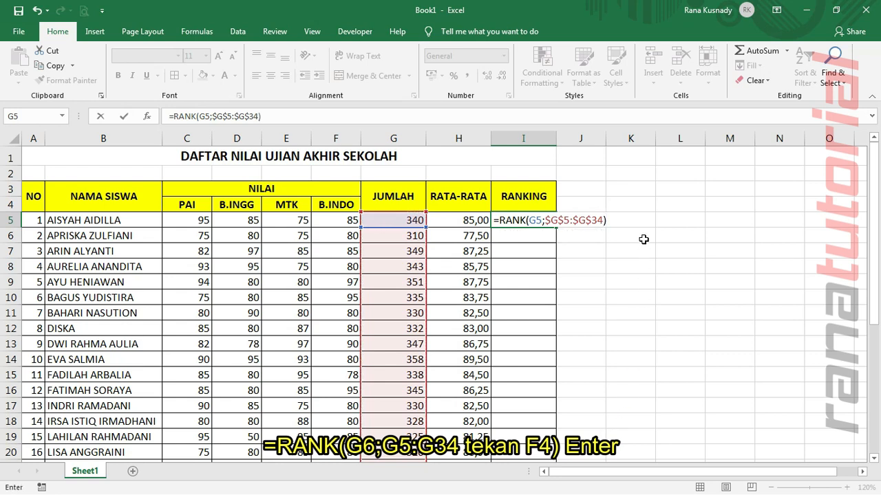
key(Return)
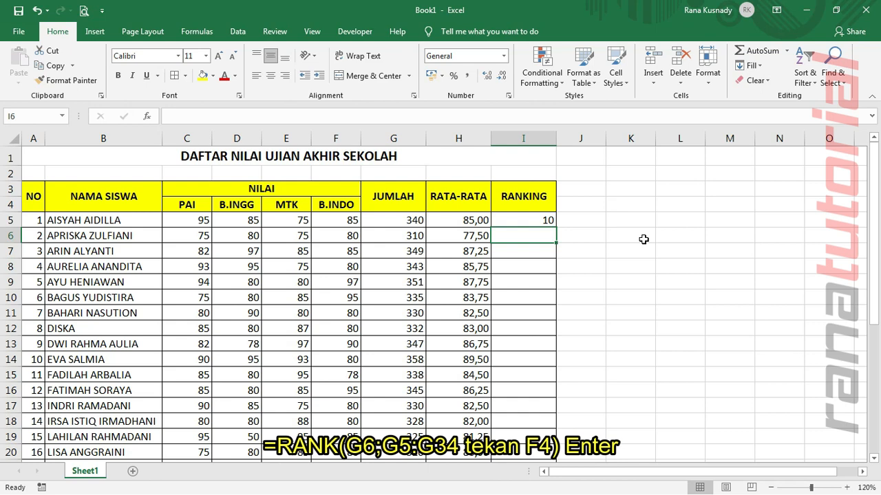
Step: Copy the rank formula from I5 down the RANKING column and highlight duplicate values with Light Red Fill with Dark Red Text
click(545, 220)
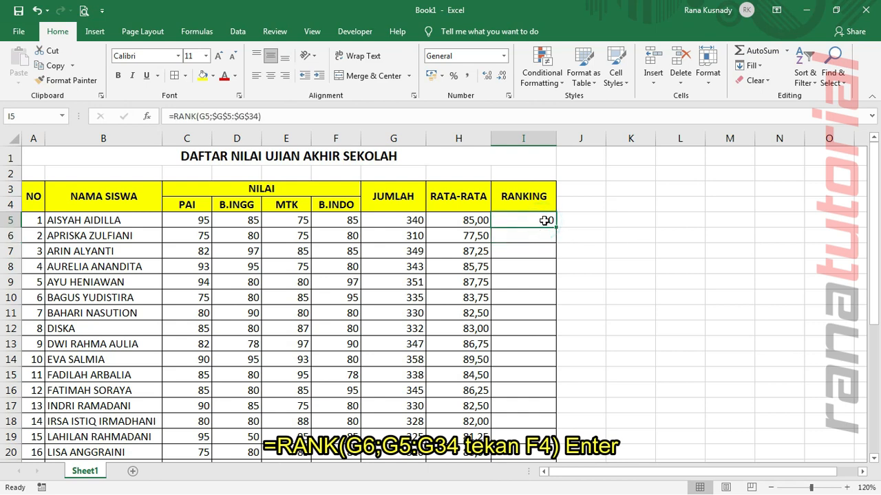
double_click(556, 227)
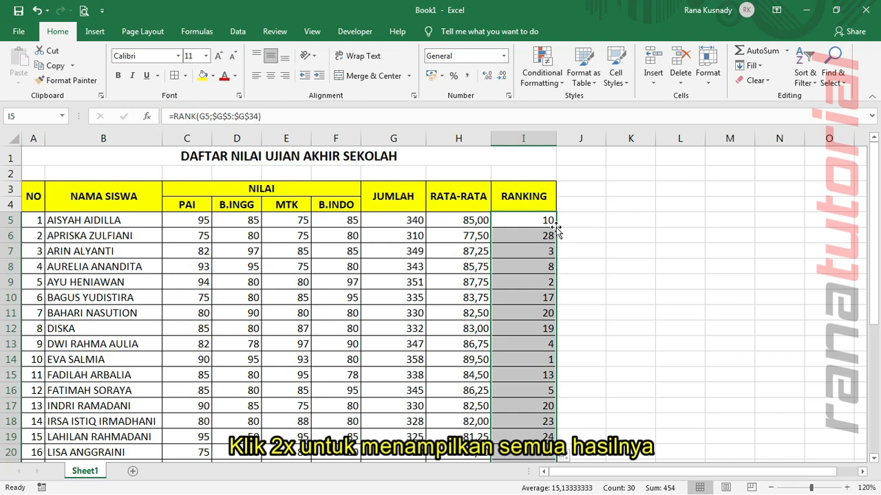
click(556, 83)
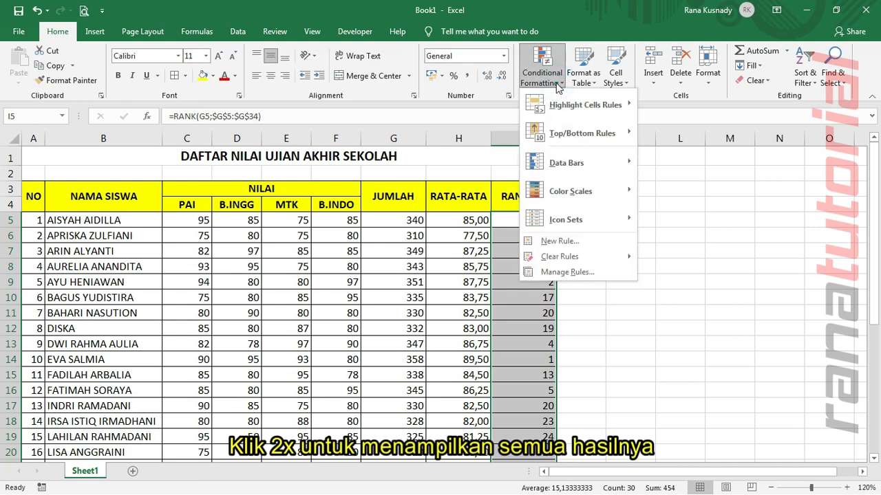
mouse_move(586, 103)
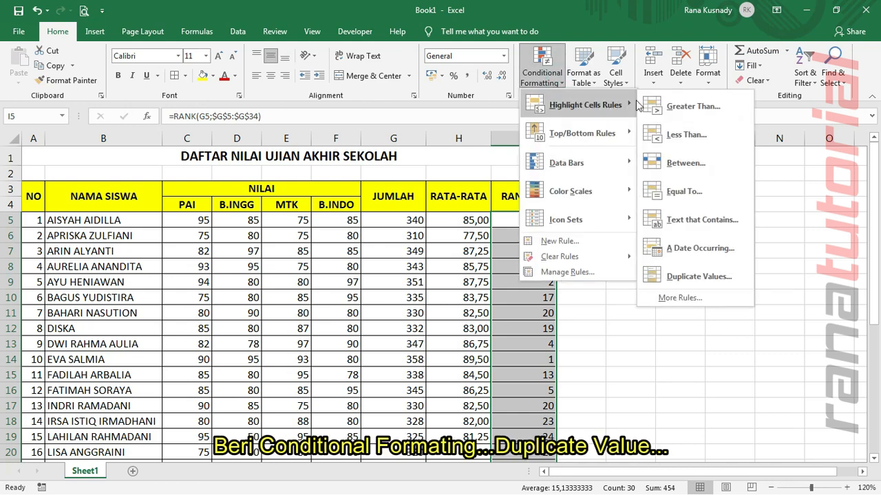
click(697, 274)
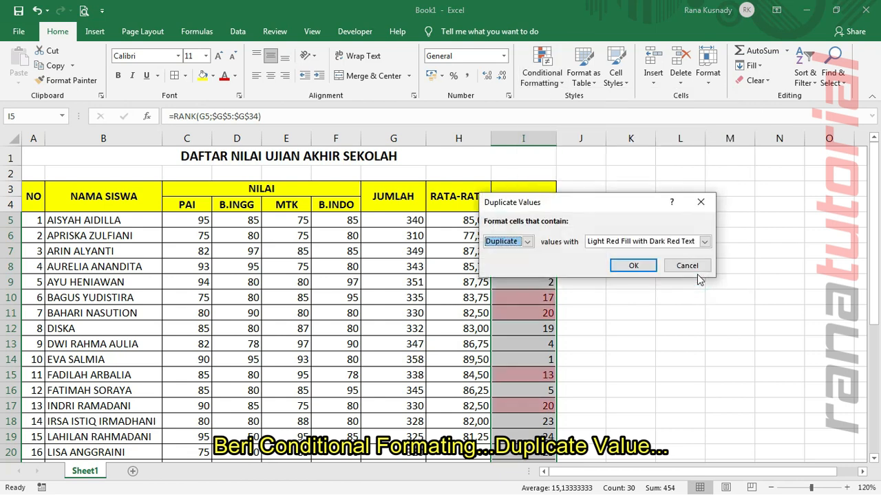
click(630, 267)
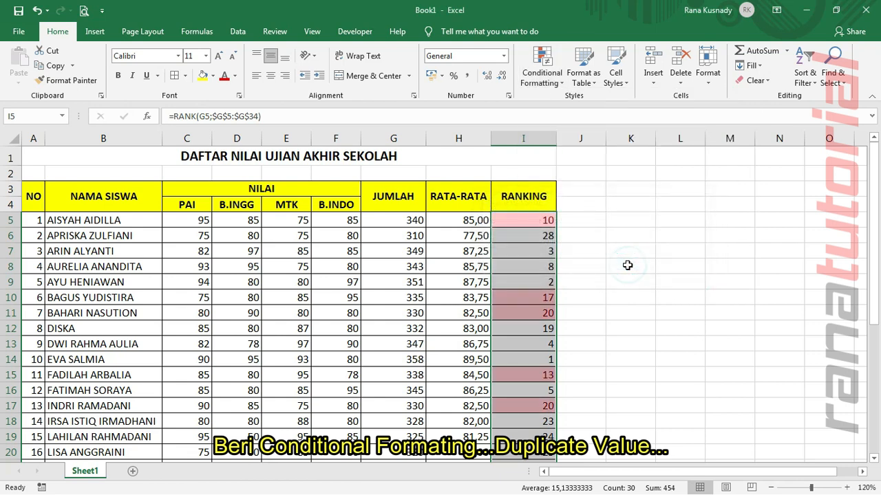
click(598, 221)
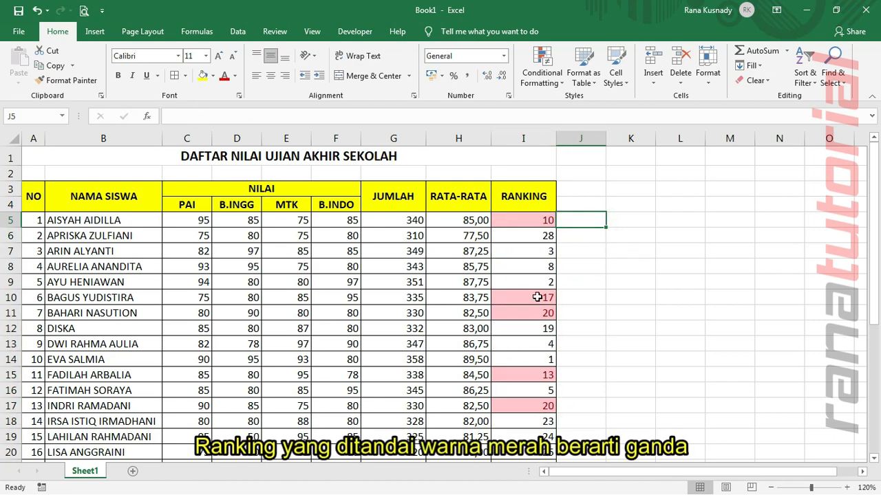
Step: Replace the formula in I5 with one starting =RANK(G5;$G$5:$G$34;0), ranking the totals in descending order
scroll(537, 316, down, 4)
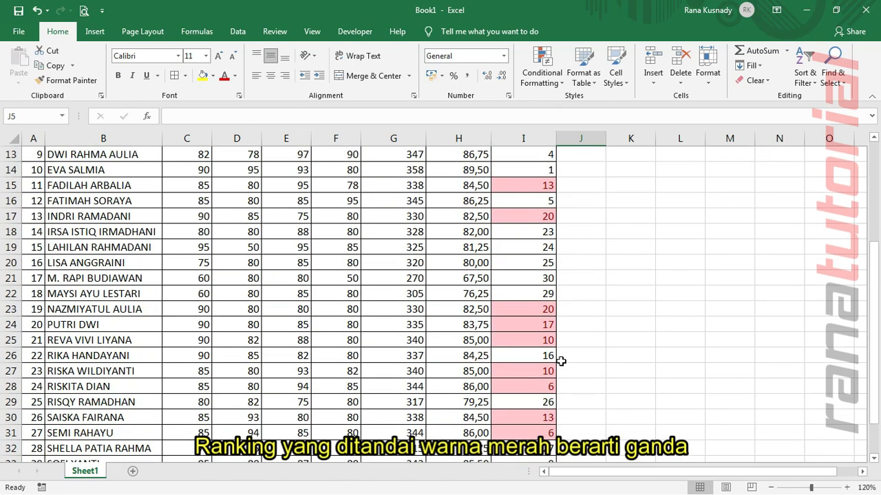
scroll(543, 335, down, 3)
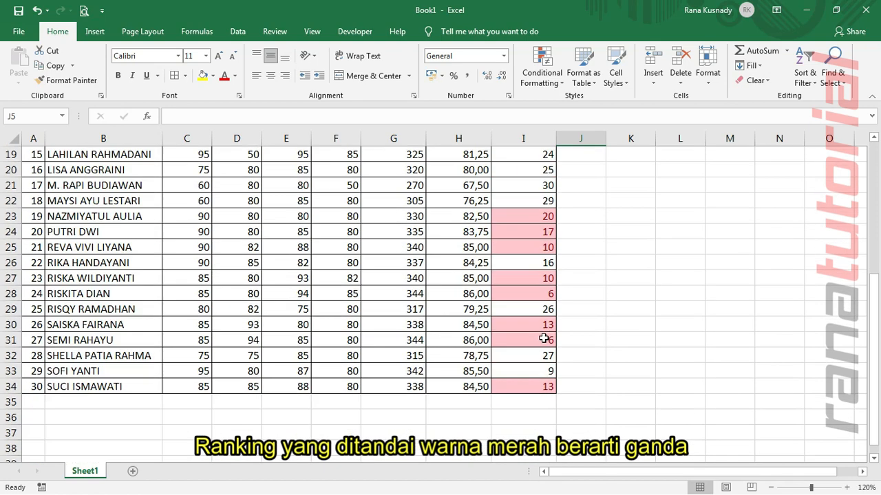
scroll(543, 337, up, 2)
scroll(544, 338, up, 5)
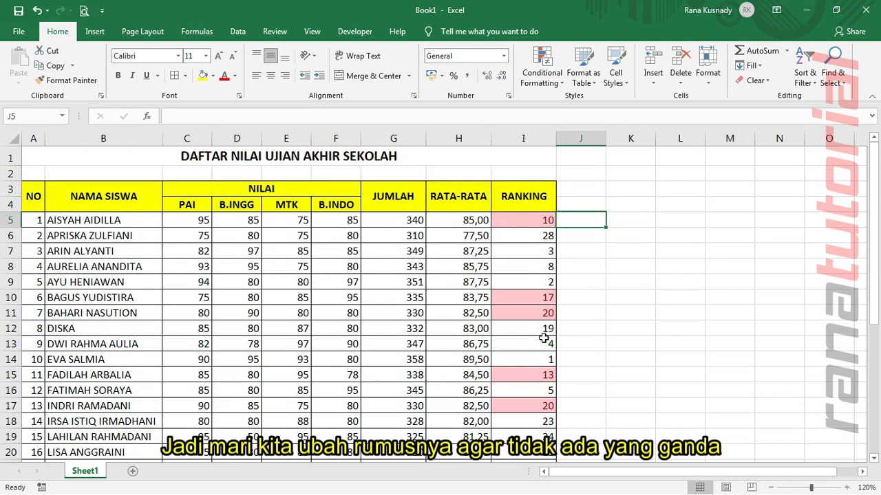
click(525, 220)
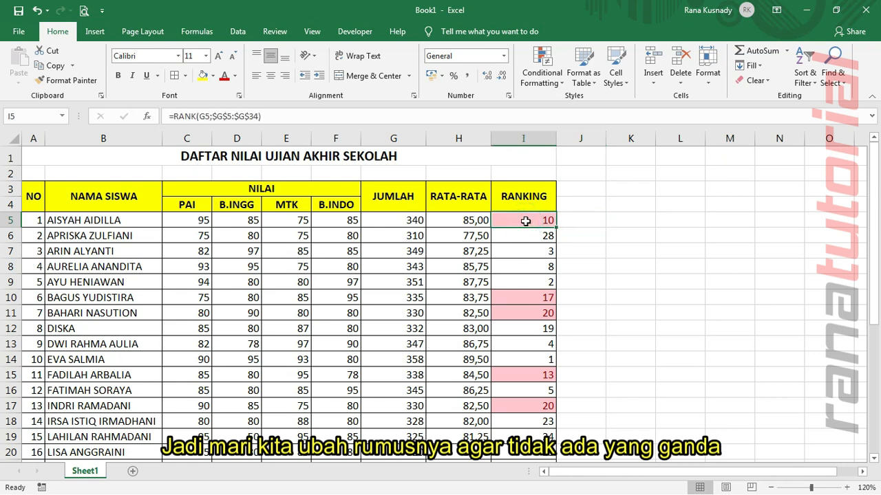
text(=)
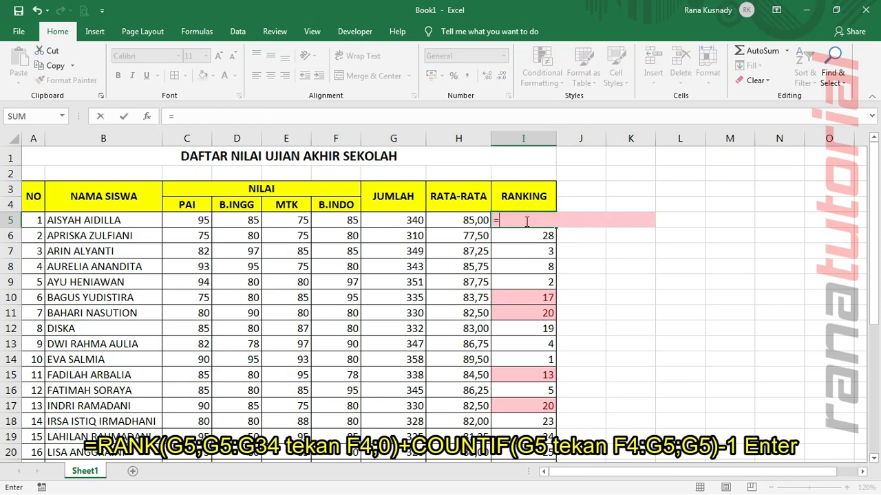
text(RAN)
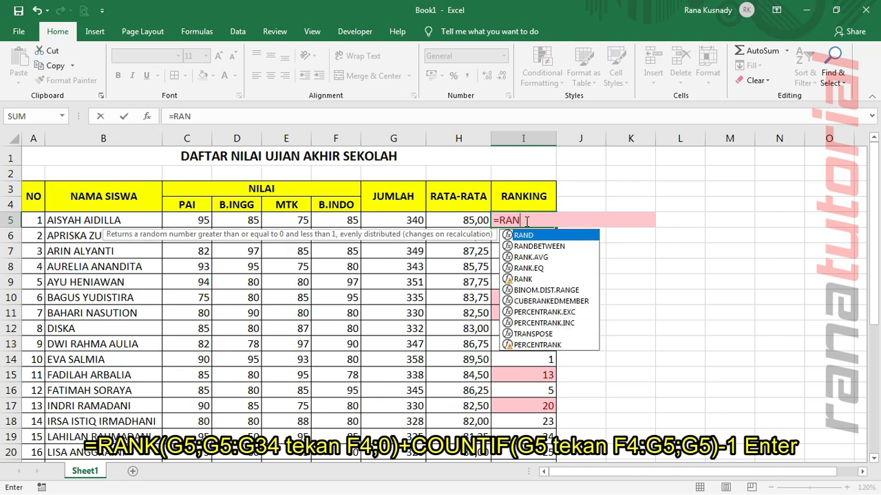
text(K()
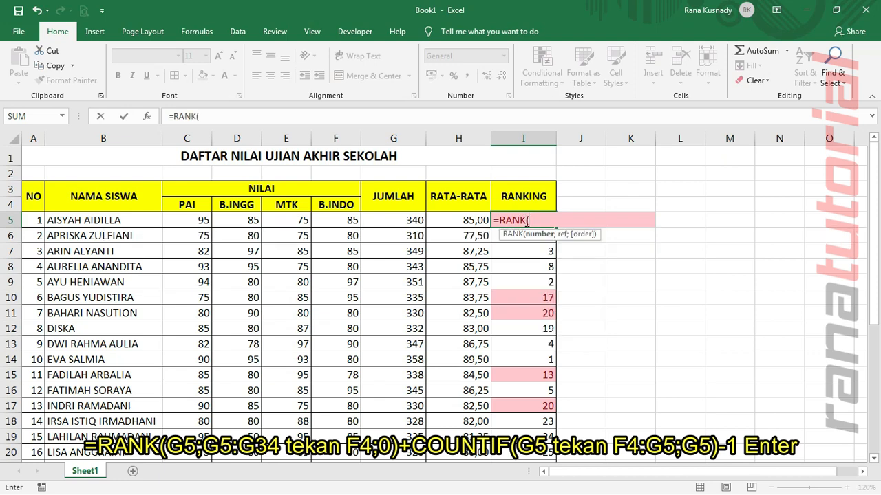
click(399, 220)
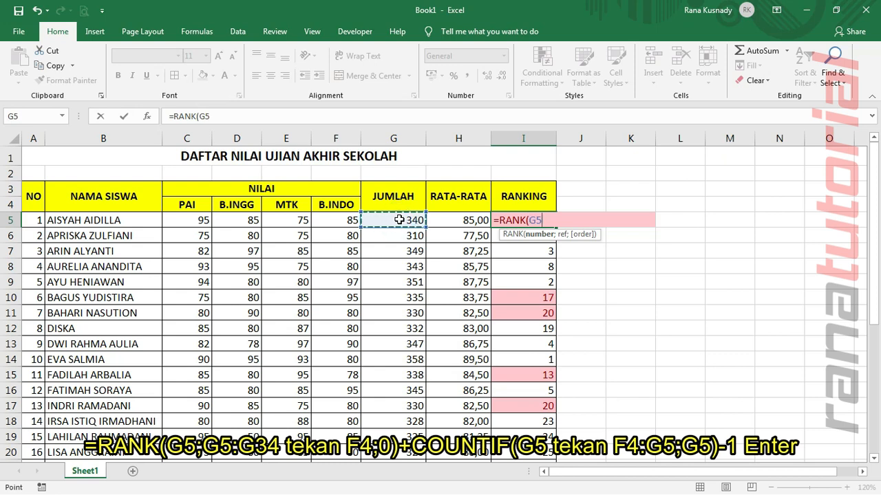
text(;)
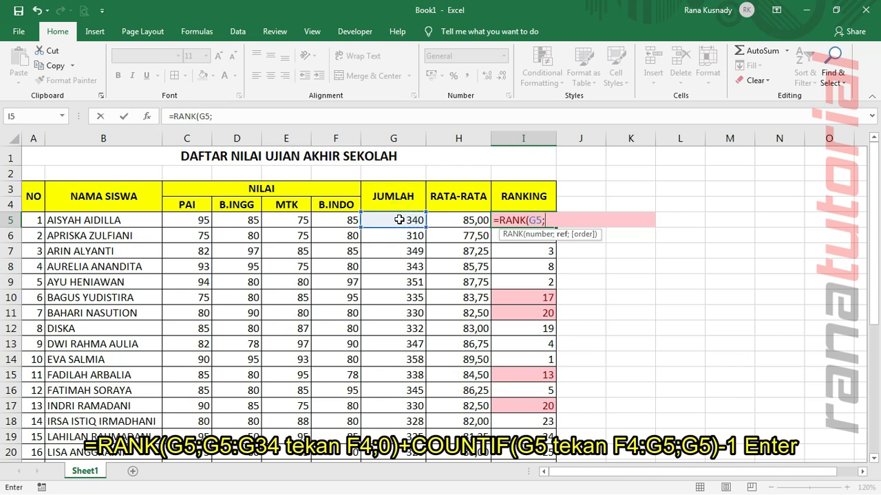
drag(399, 219, 405, 435)
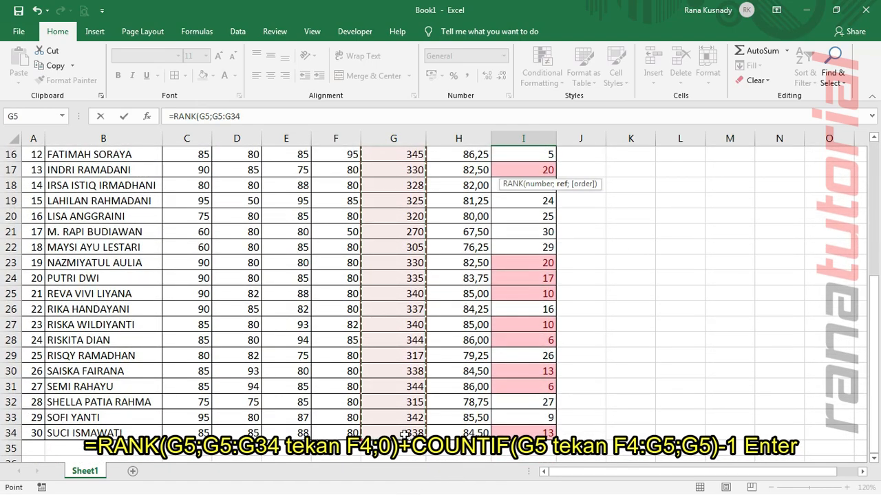
key(F4)
scroll(404, 435, up, 1)
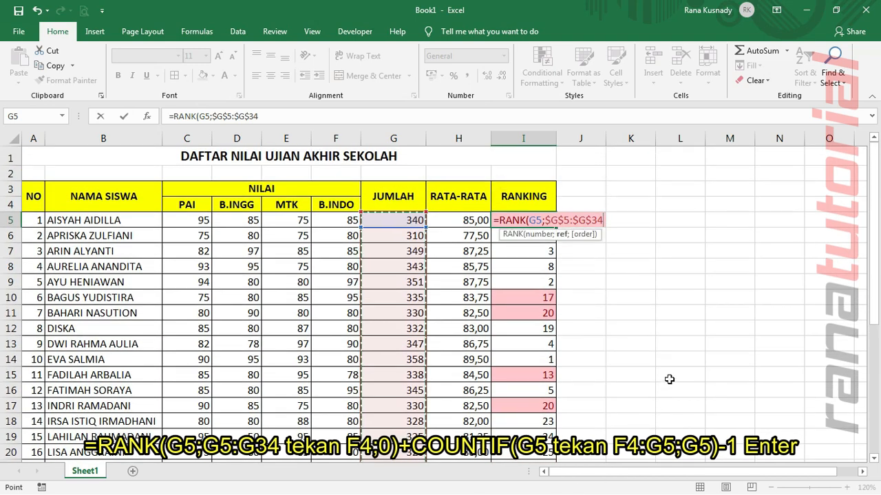
text(;)
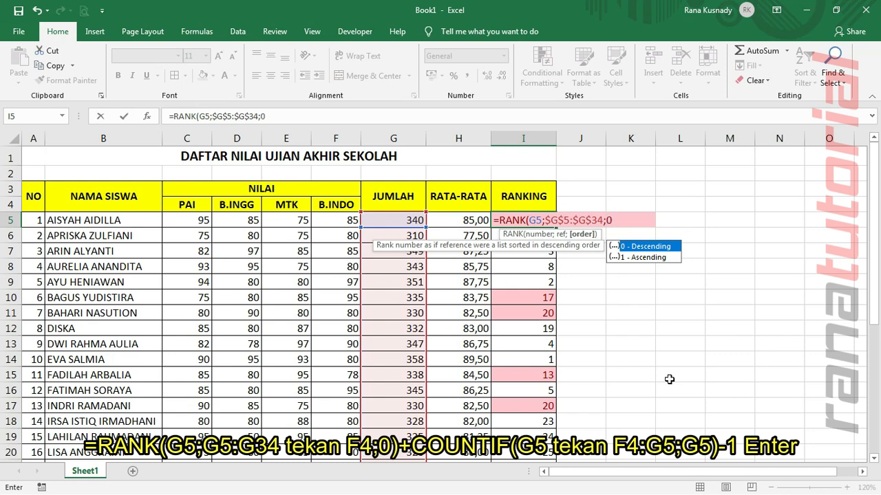
text(0))
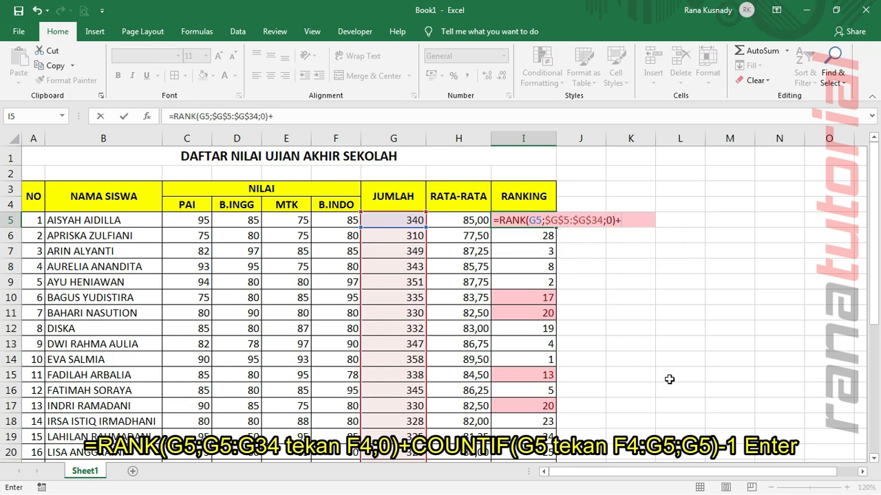
Step: Complete the I5 ranking formula by appending +COUNTIF($G$5:G5;G5)-1 after the RANK part, so tied totals get unique ranks
text(+CO)
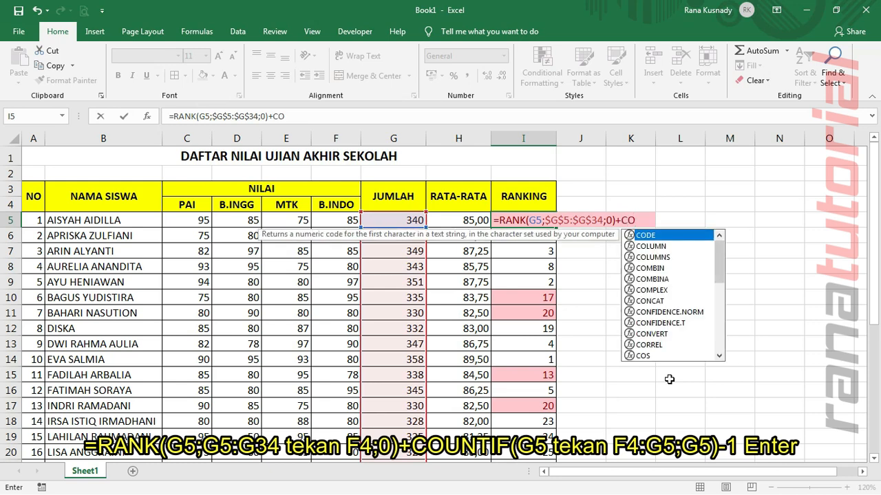
text(UNI)
key(BackSpace)
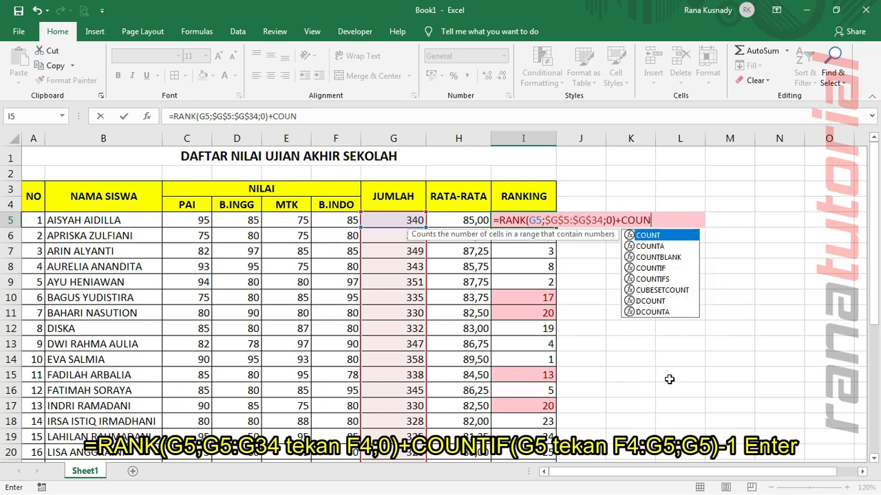
text(TIF)
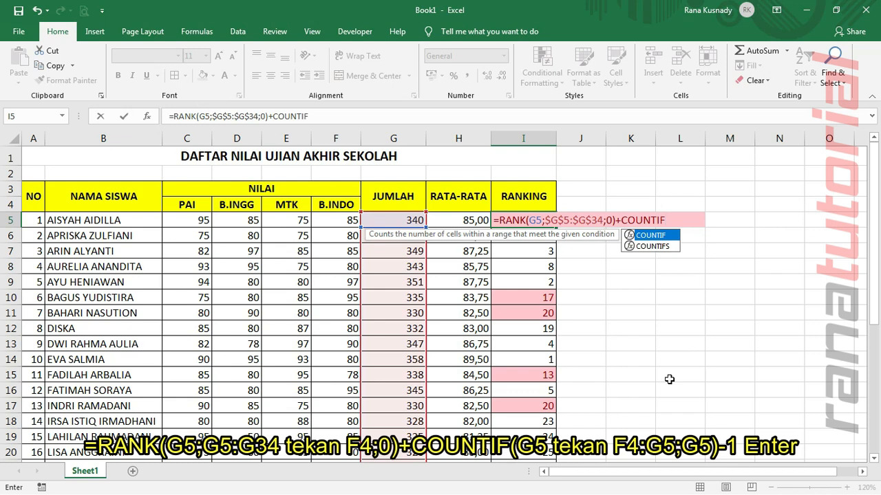
text(()
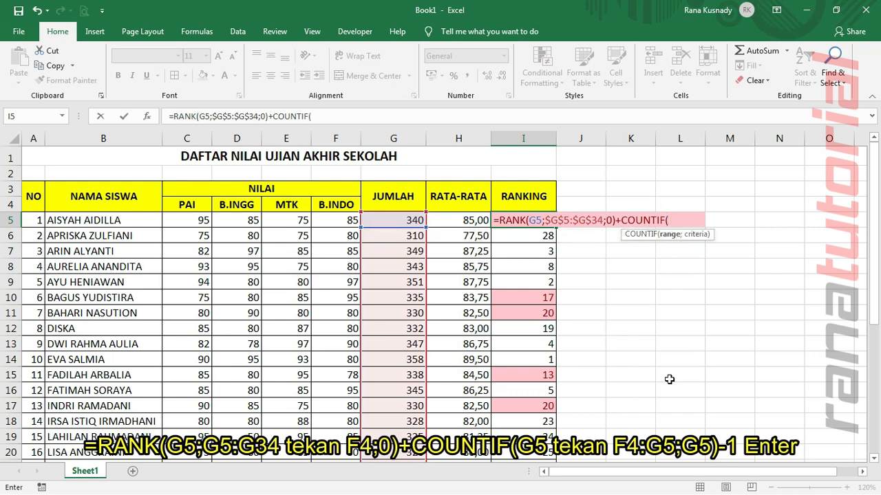
click(404, 220)
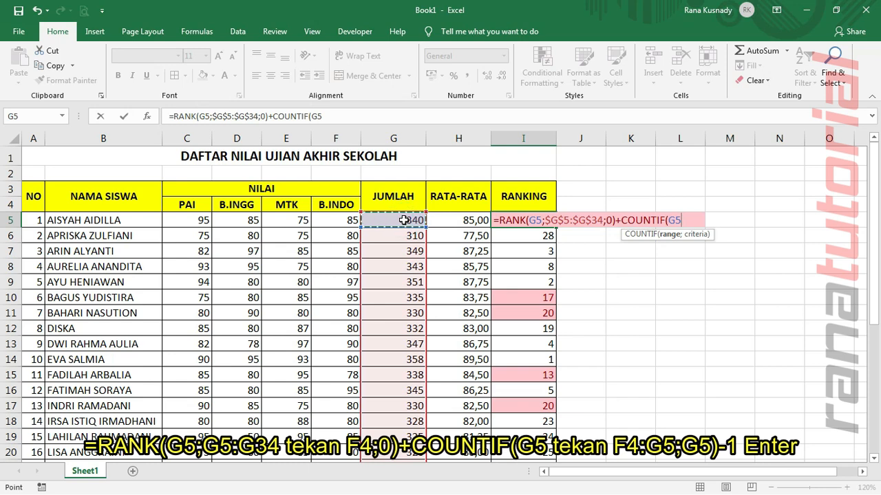
key(F4)
click(691, 220)
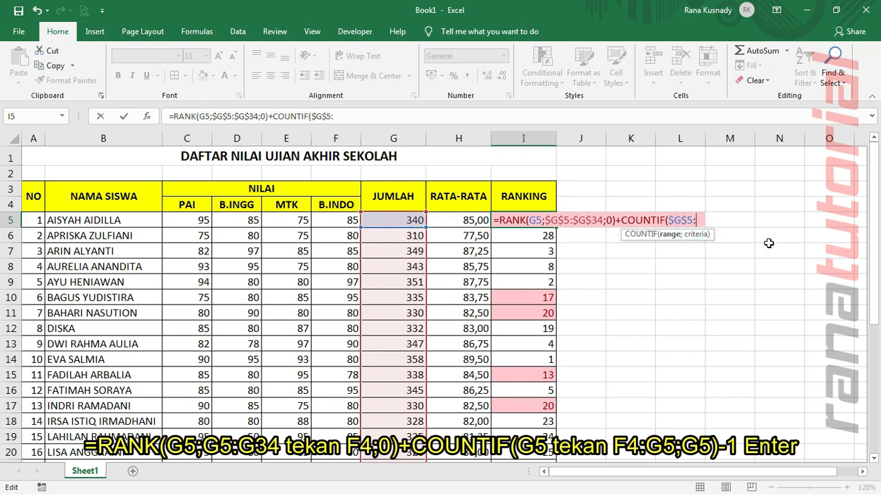
text(:)
click(412, 219)
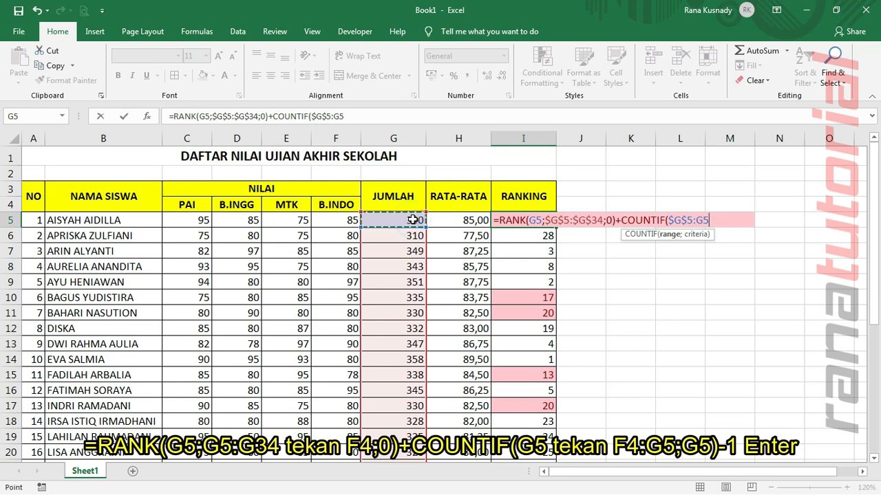
text(;)
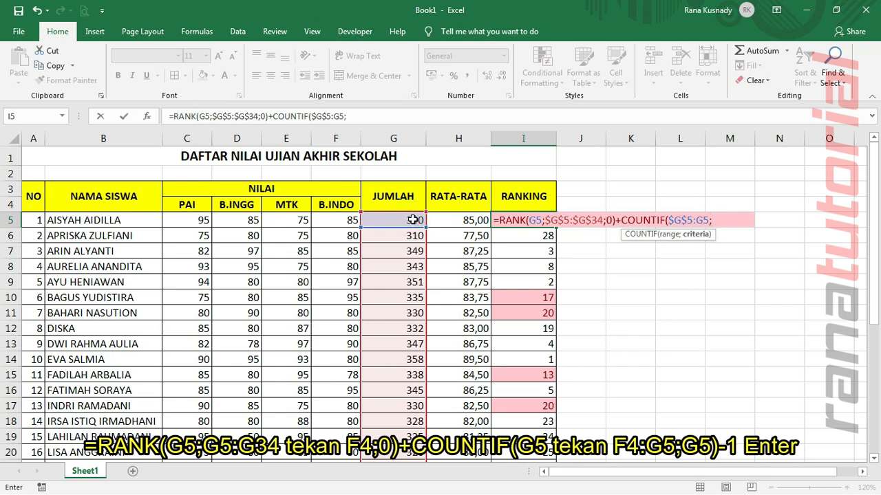
click(413, 219)
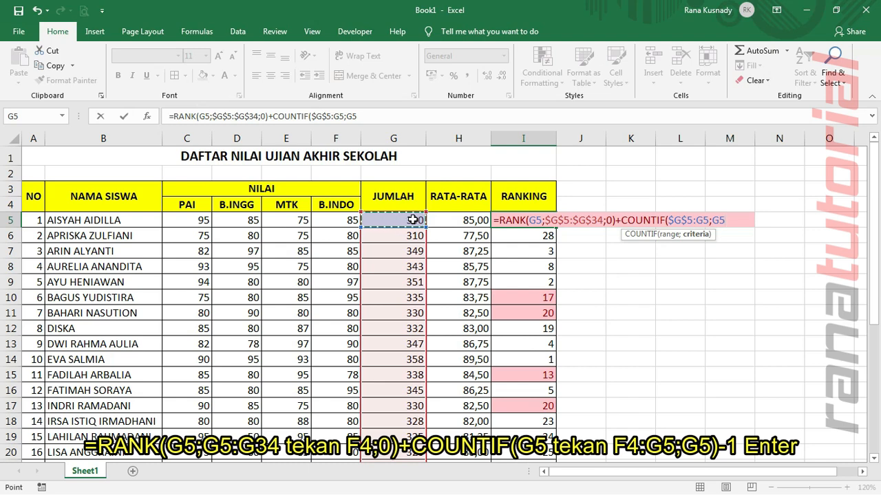
text()-1)
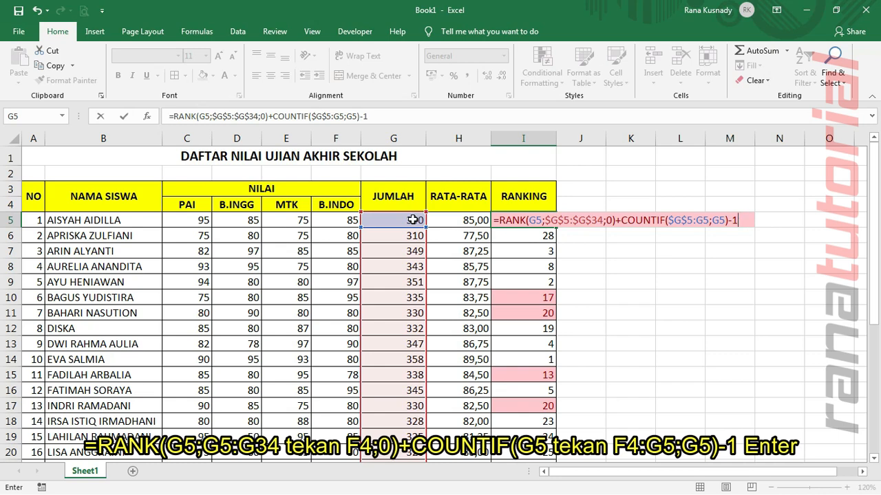
key(Return)
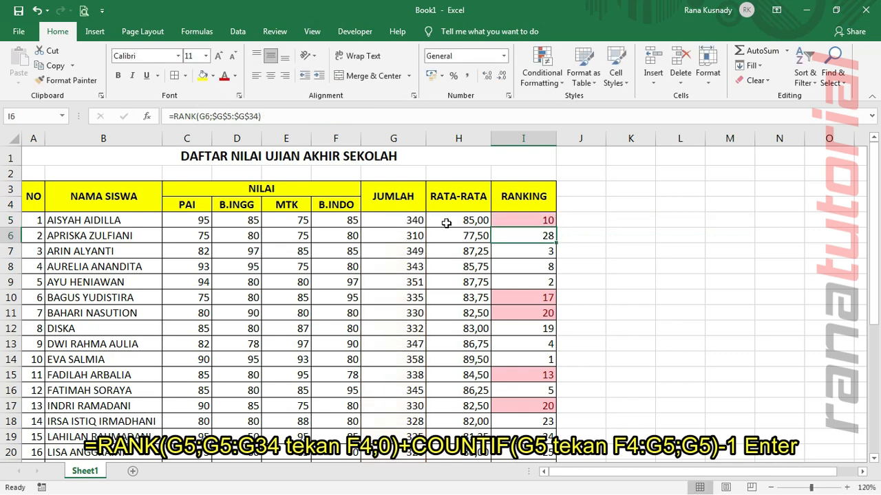
Step: Copy the combined RANK and COUNTIF formula from I5 down to the last student and check the RANKING column for duplicates
click(526, 221)
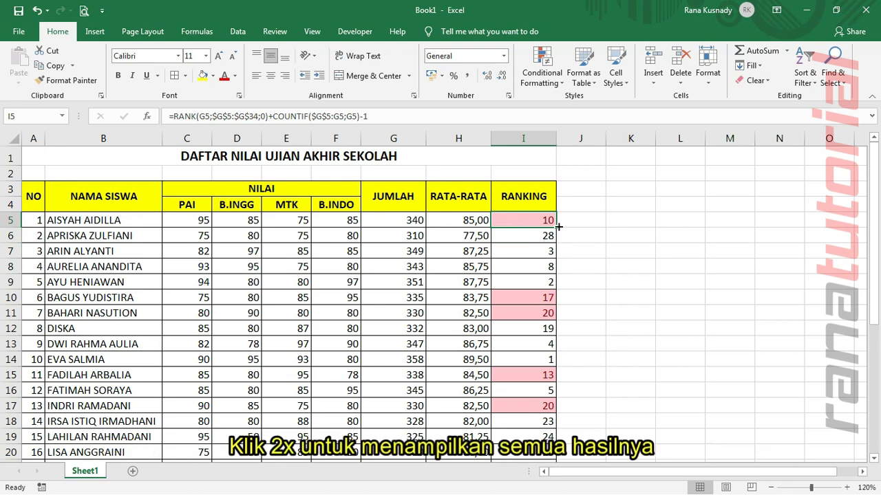
double_click(558, 226)
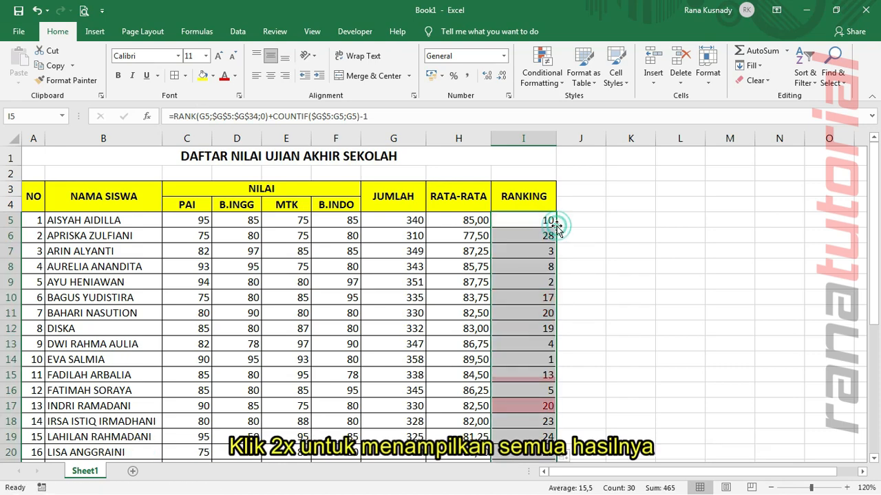
click(631, 234)
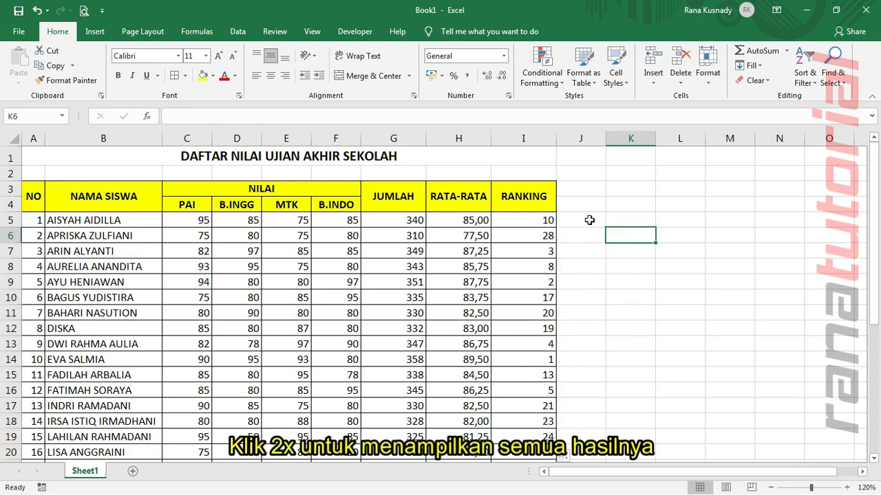
scroll(589, 220, down, 5)
scroll(589, 220, down, 2)
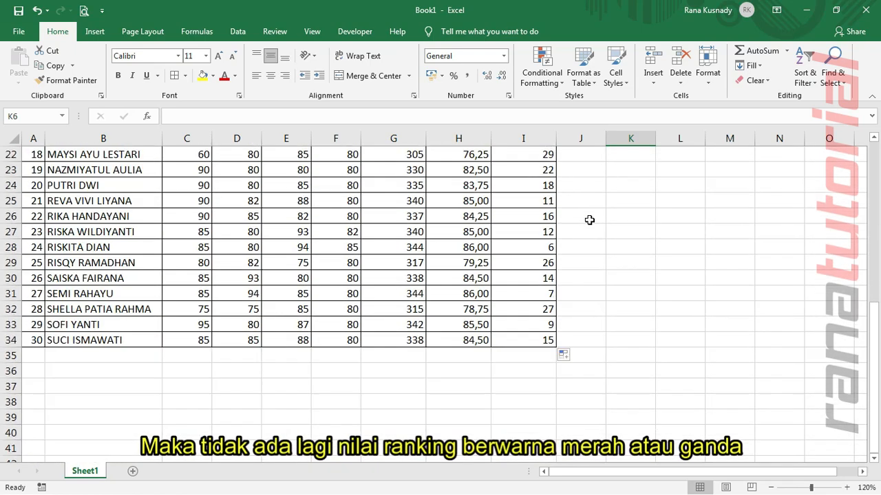
scroll(589, 220, up, 7)
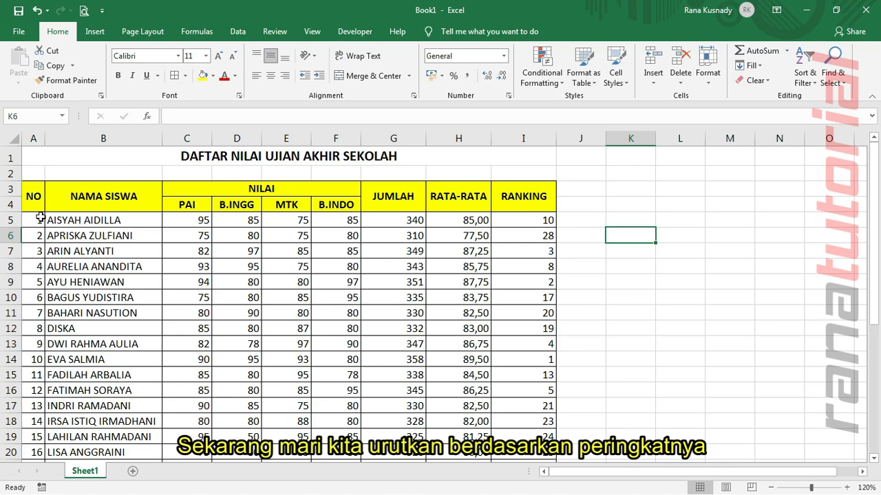
Step: Sort the student data in B5:I34 by Column I on cell values, Smallest to Largest, and review the sorted list
drag(51, 220, 554, 428)
scroll(708, 347, up, 5)
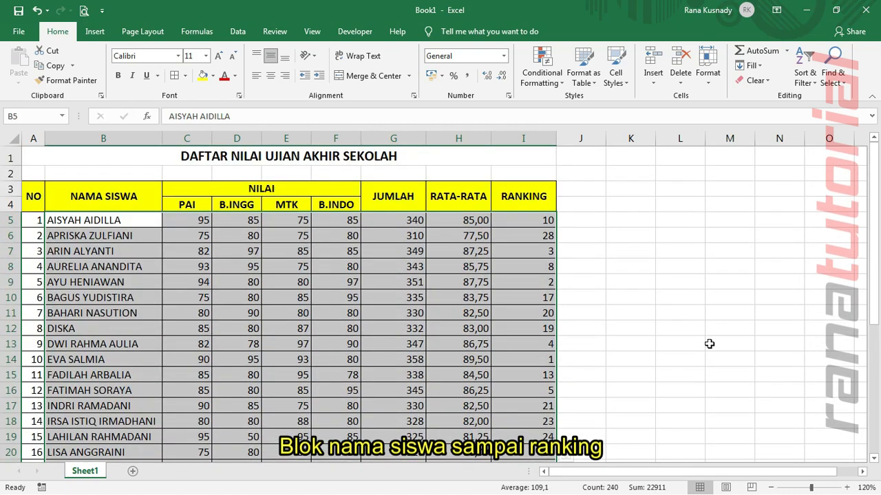
click(800, 81)
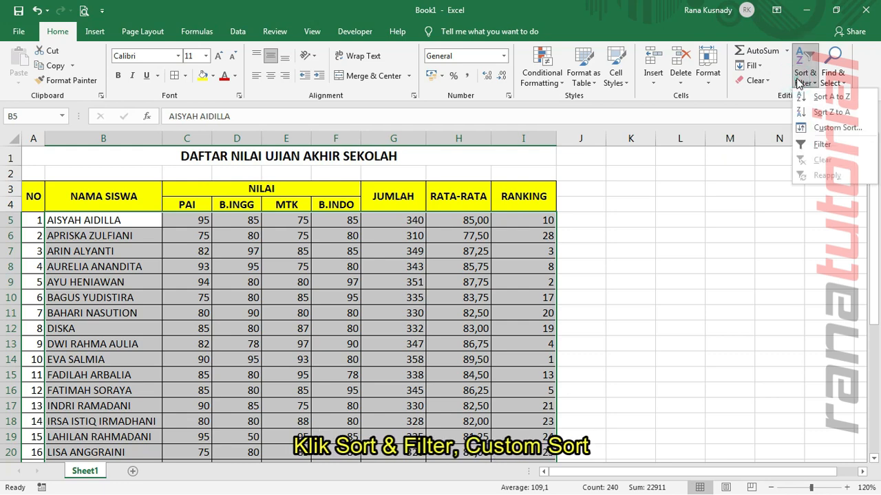
click(839, 129)
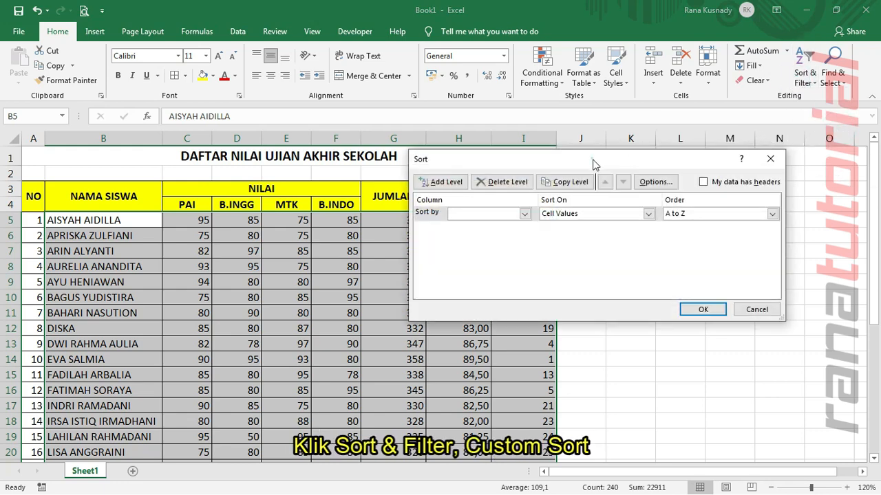
drag(595, 165, 675, 159)
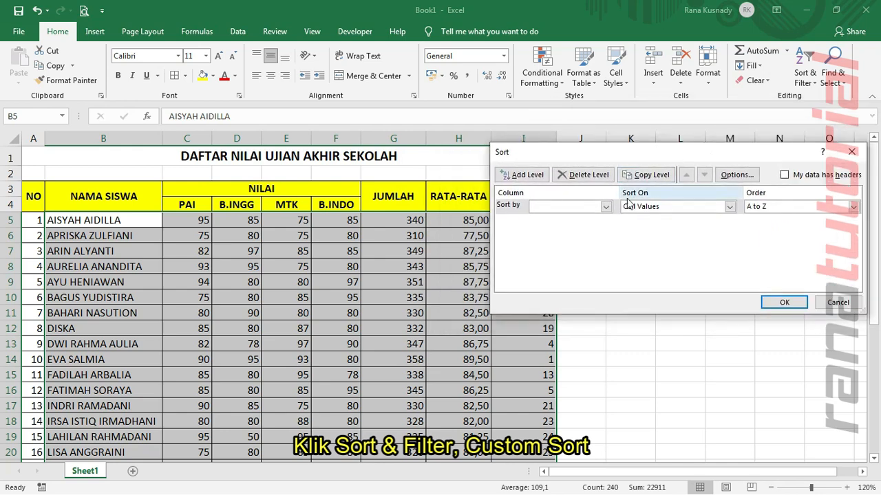
click(605, 207)
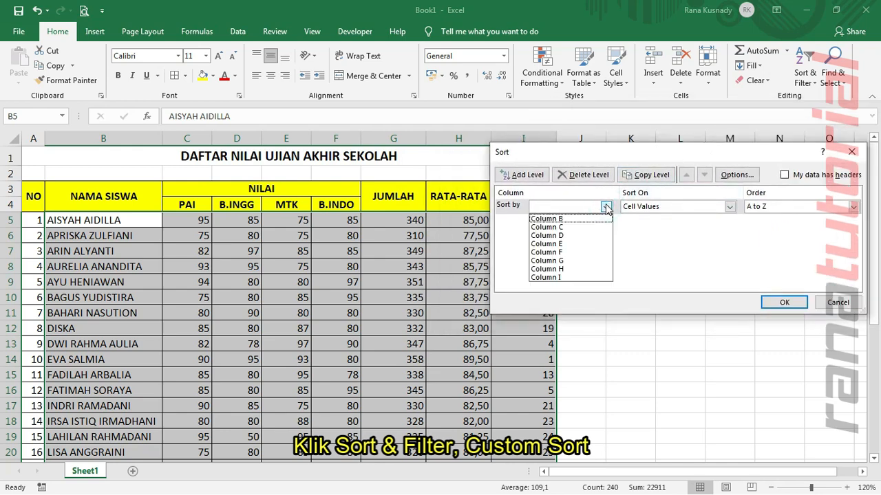
click(554, 277)
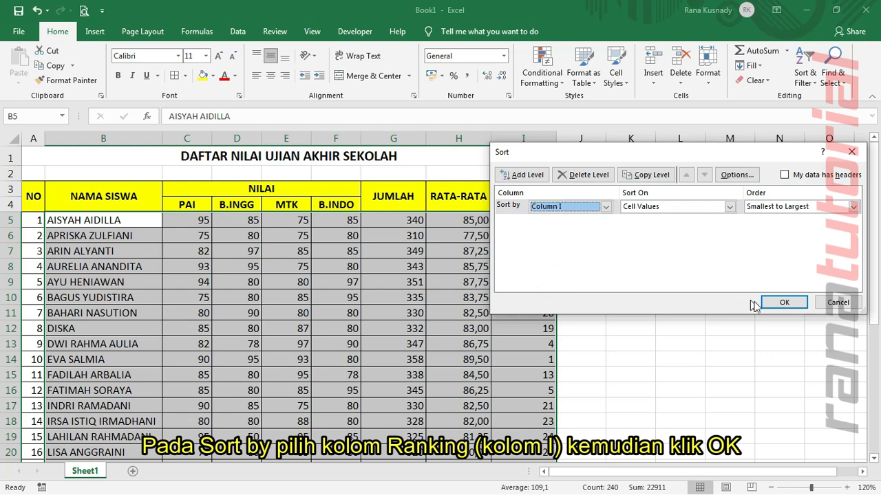
click(774, 303)
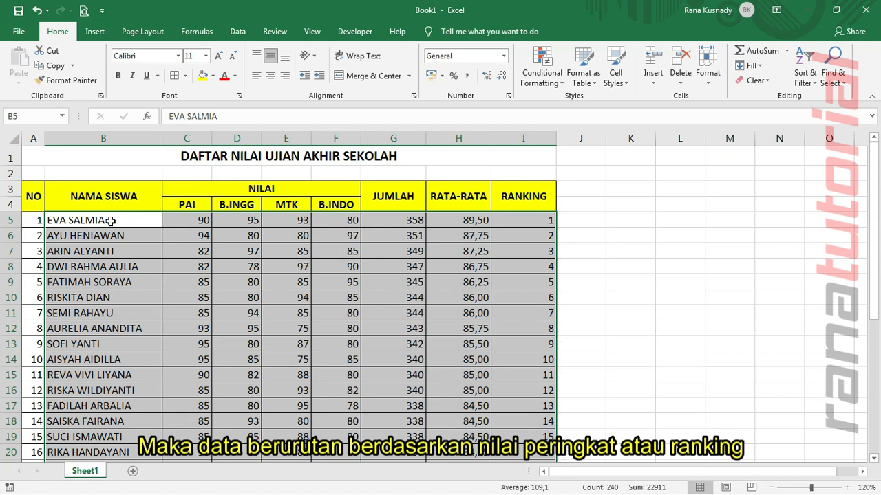
click(640, 238)
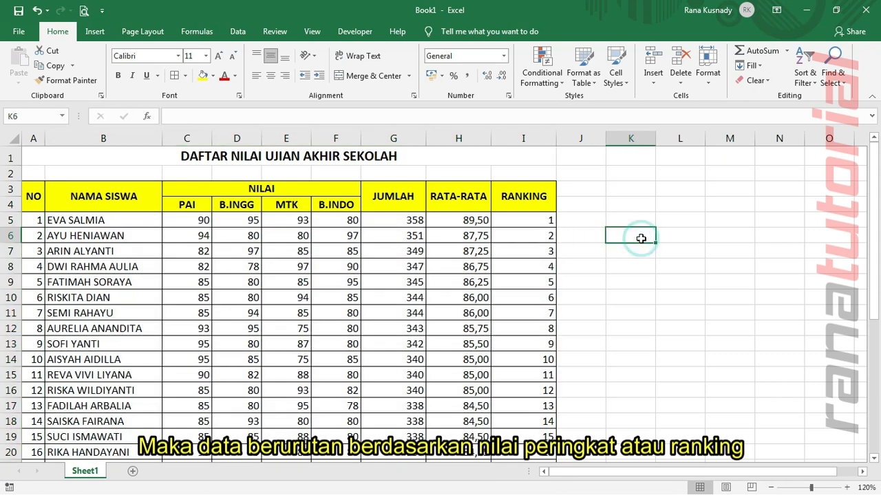
scroll(660, 297, down, 1)
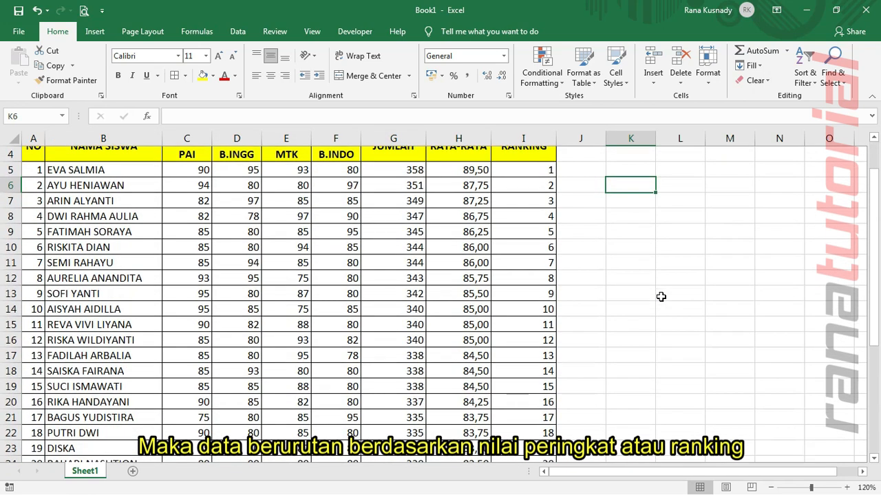
scroll(660, 296, down, 5)
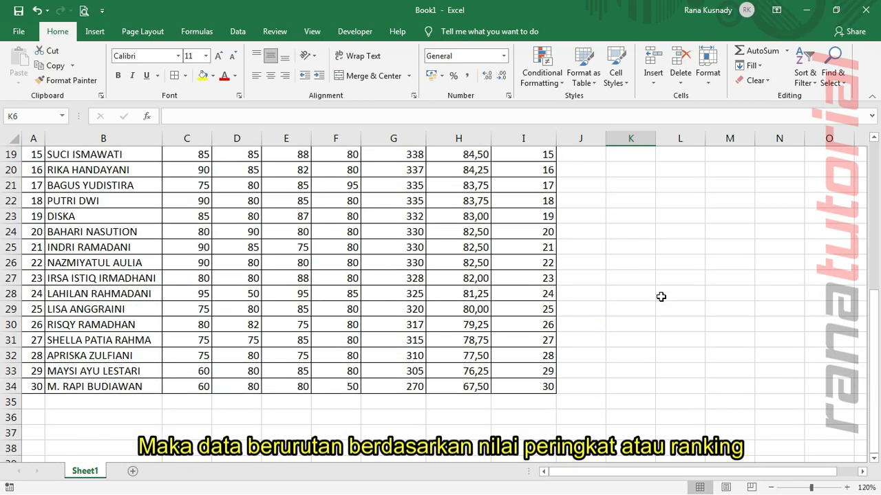
scroll(661, 296, up, 6)
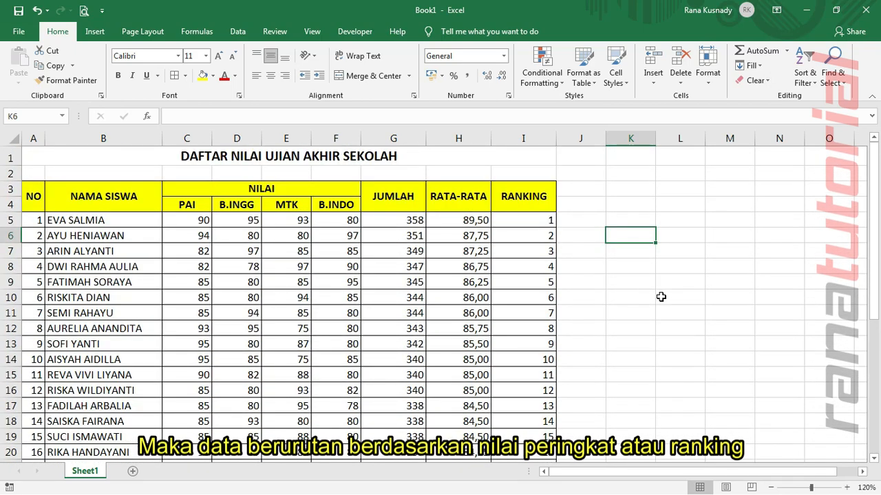